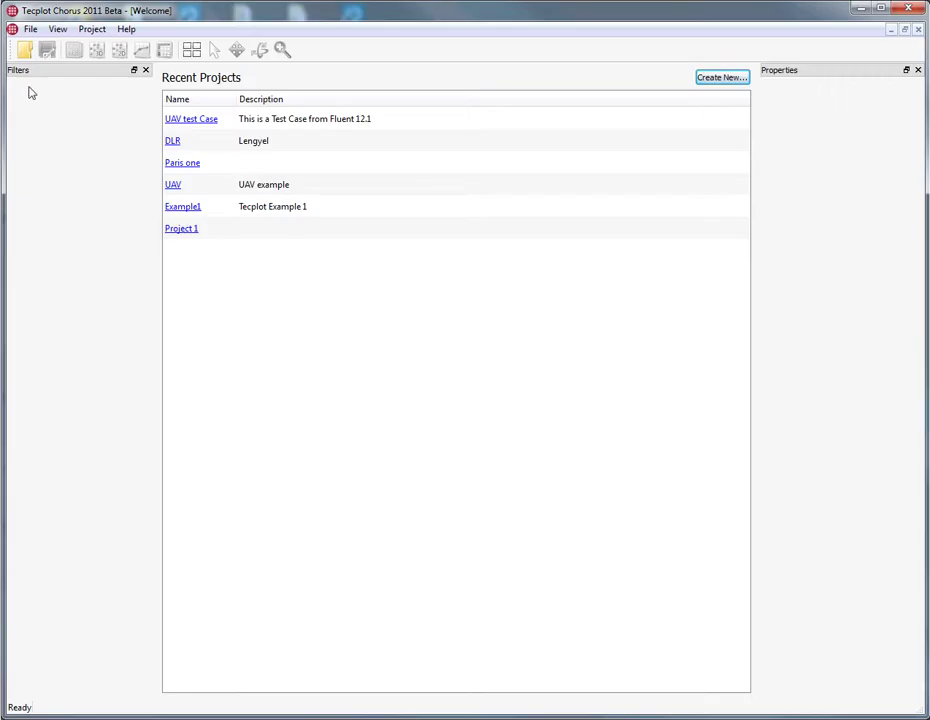
Create a new SQLite database named UAV_test in the UAV-Performance-Prediction folder
click(30, 29)
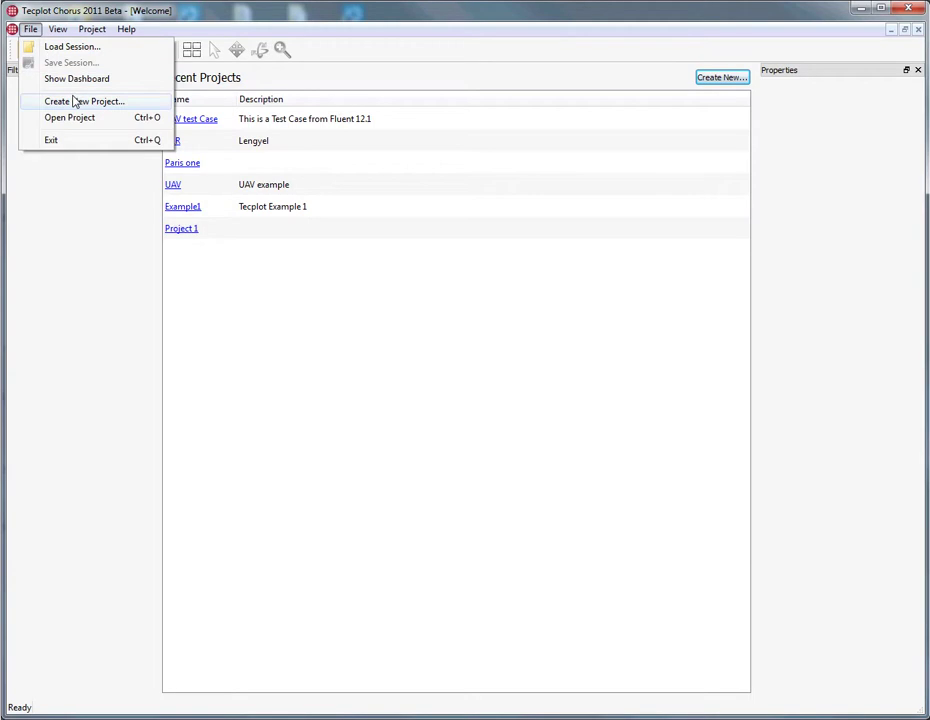
click(73, 101)
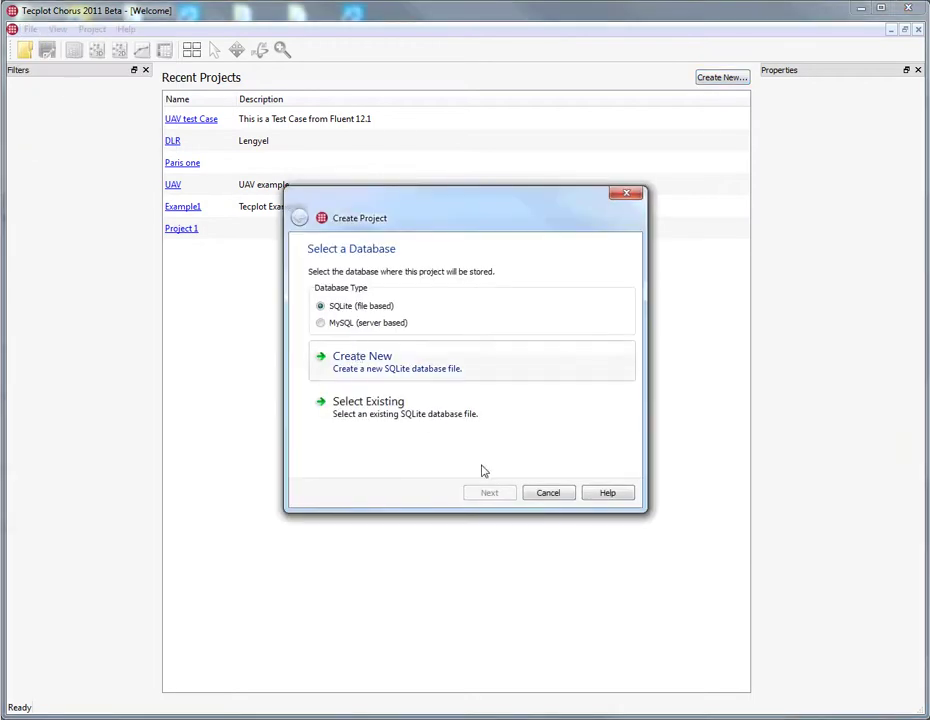
key(Return)
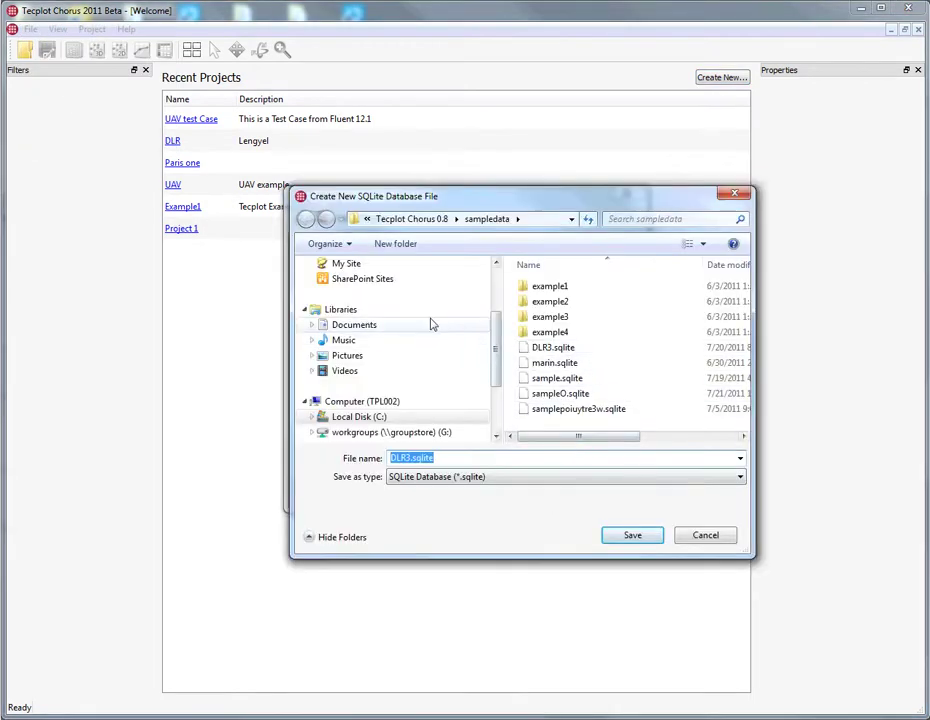
drag(482, 324, 447, 357)
scroll(482, 303, up, 2)
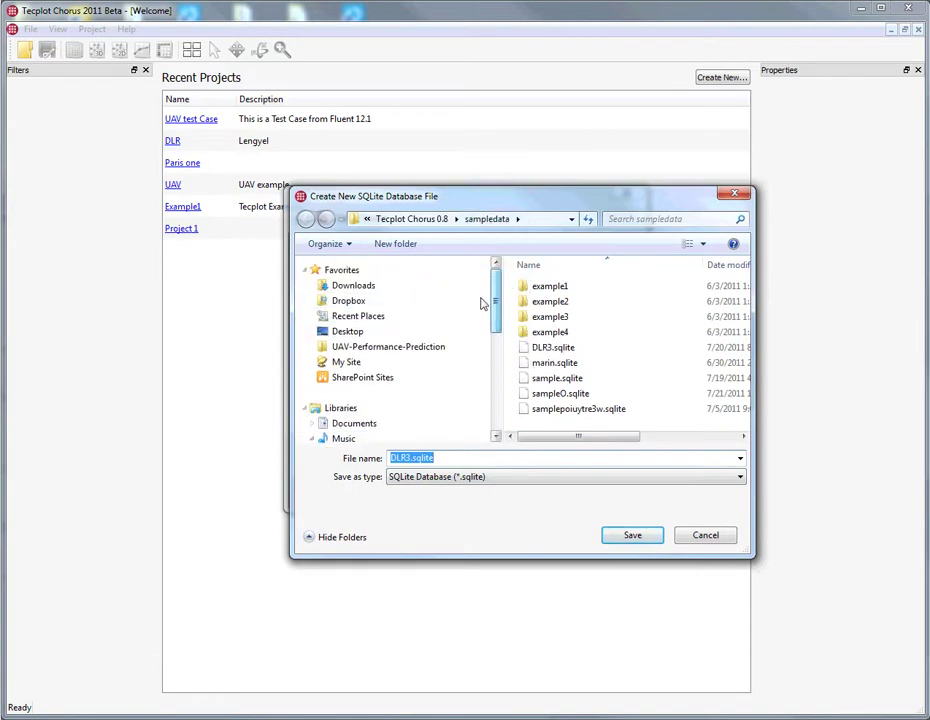
click(389, 347)
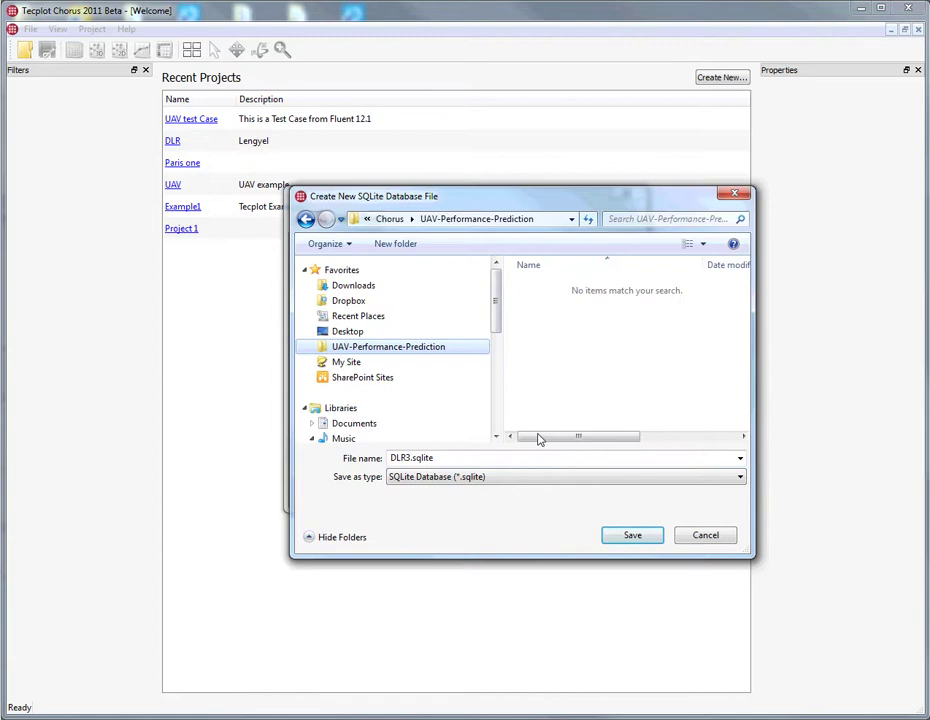
click(470, 457)
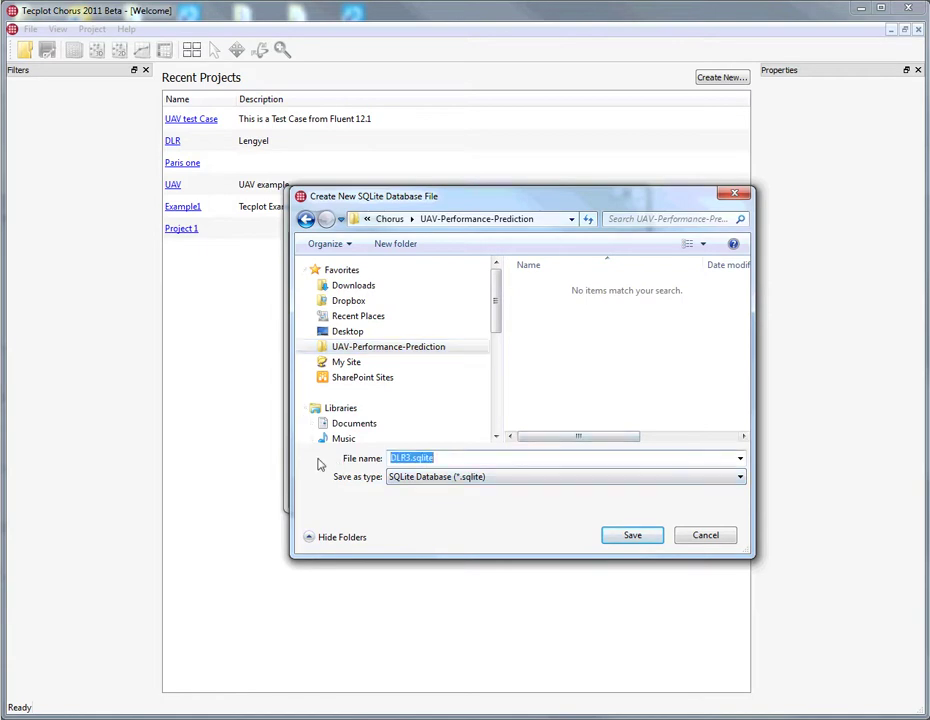
text(UAV)
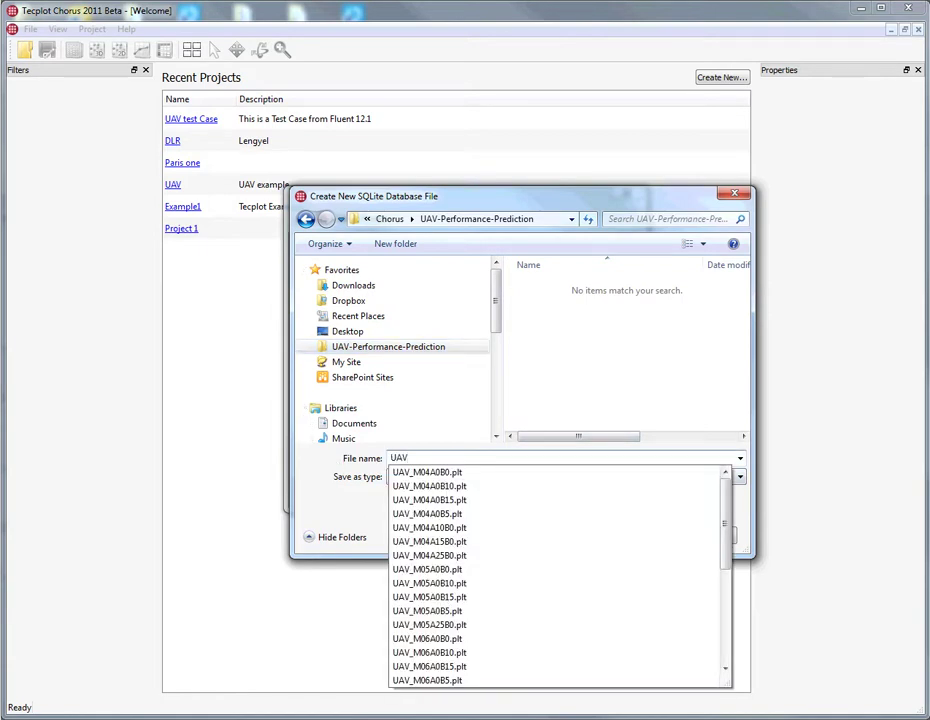
text(_test)
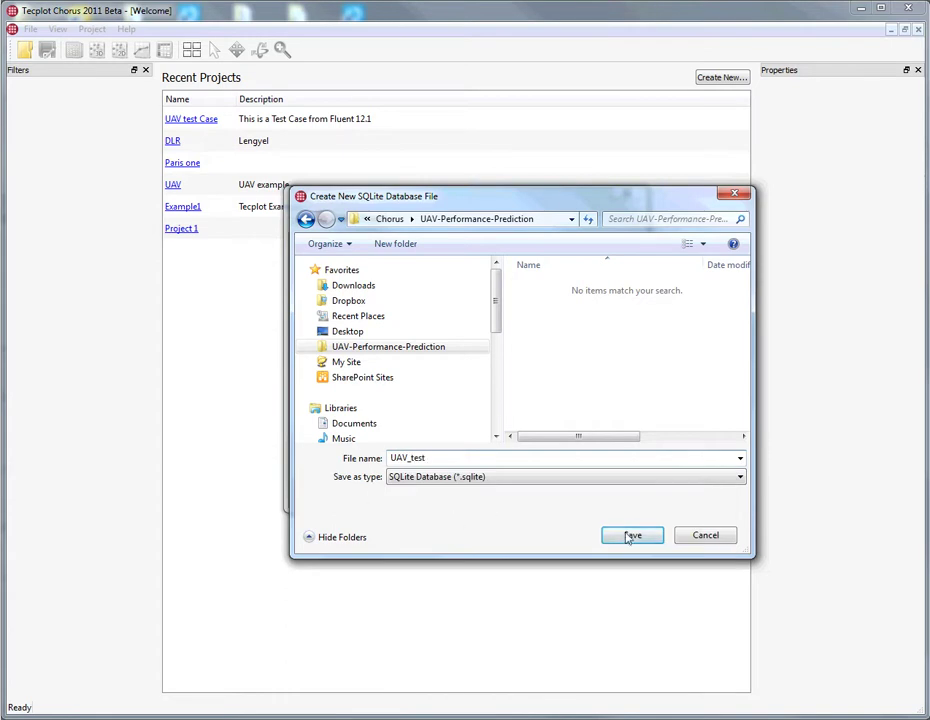
click(630, 535)
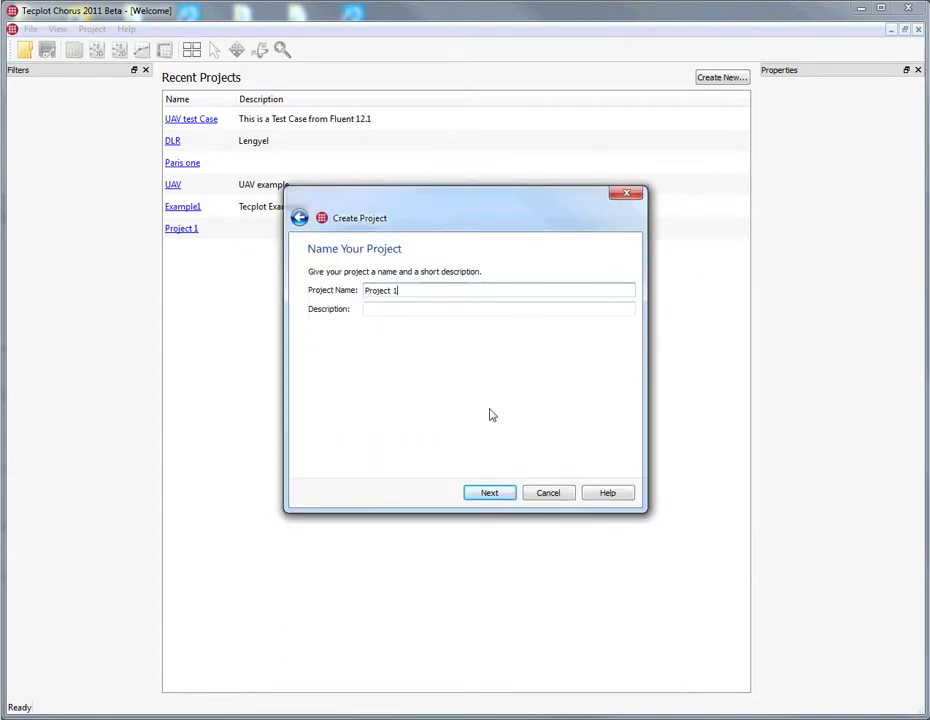
Name the project UAV test and fill in its description
key(ctrl+a)
text(UAV)
key(Tab)
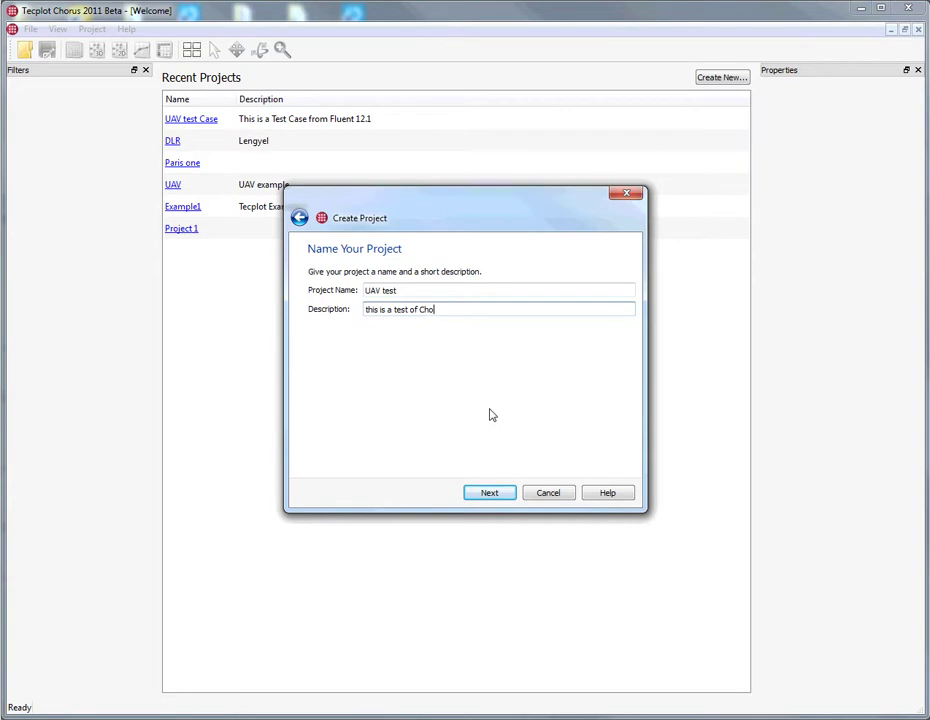
click(503, 495)
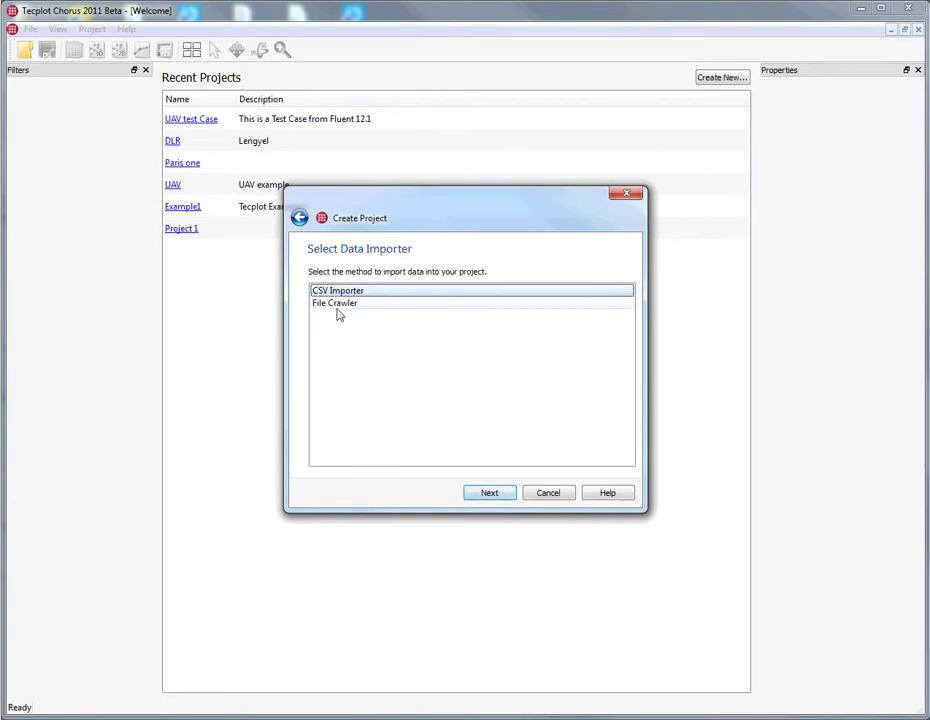
Import output.csv with the CSV importer and project root folder, linking the FileName column
click(490, 497)
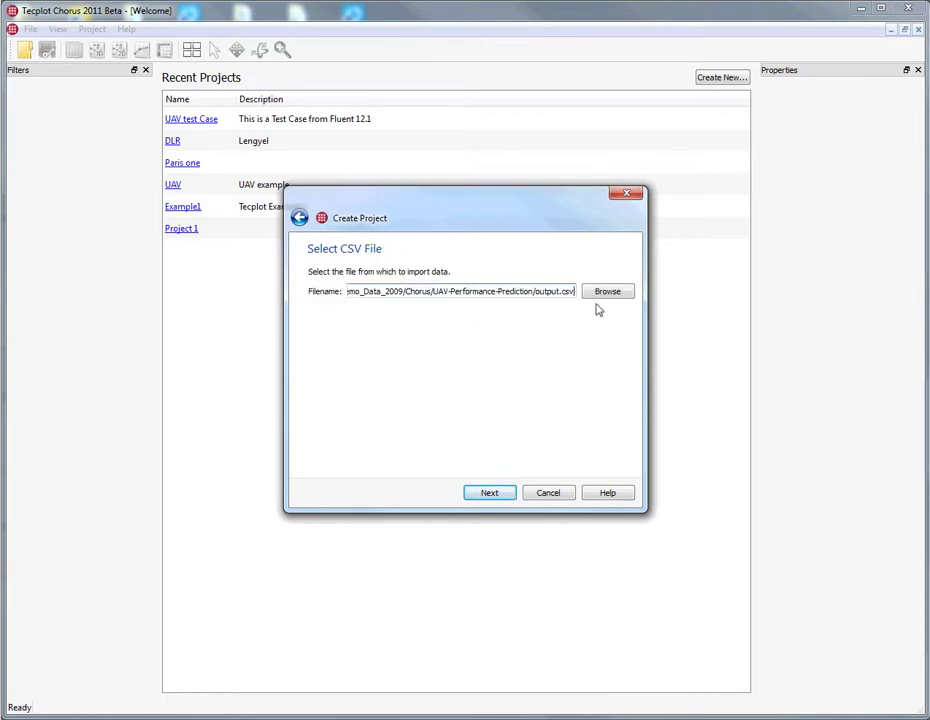
click(500, 496)
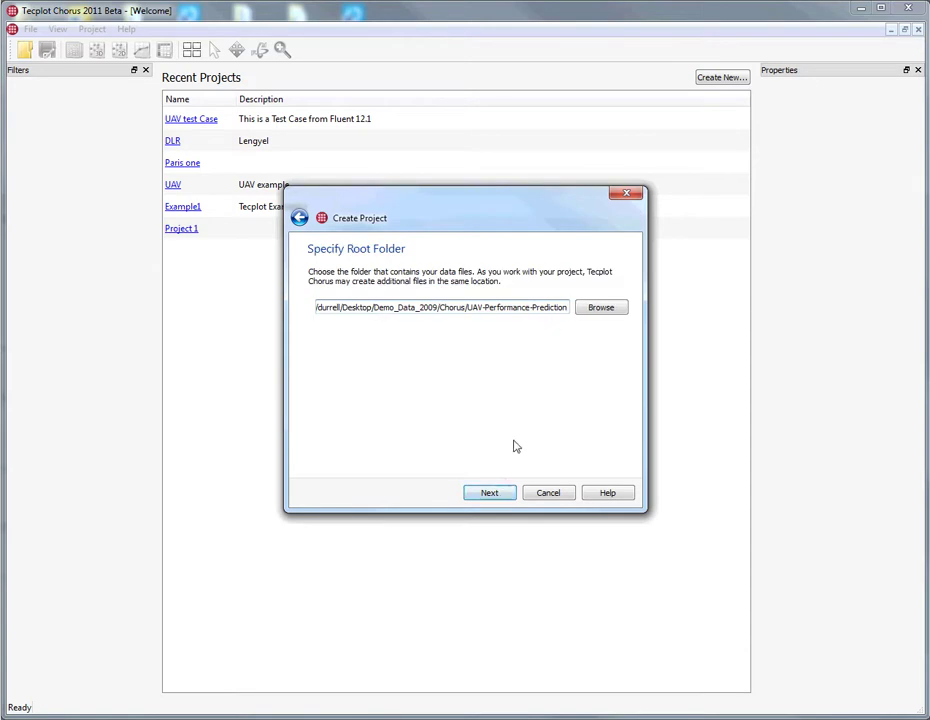
click(503, 495)
click(316, 319)
click(318, 321)
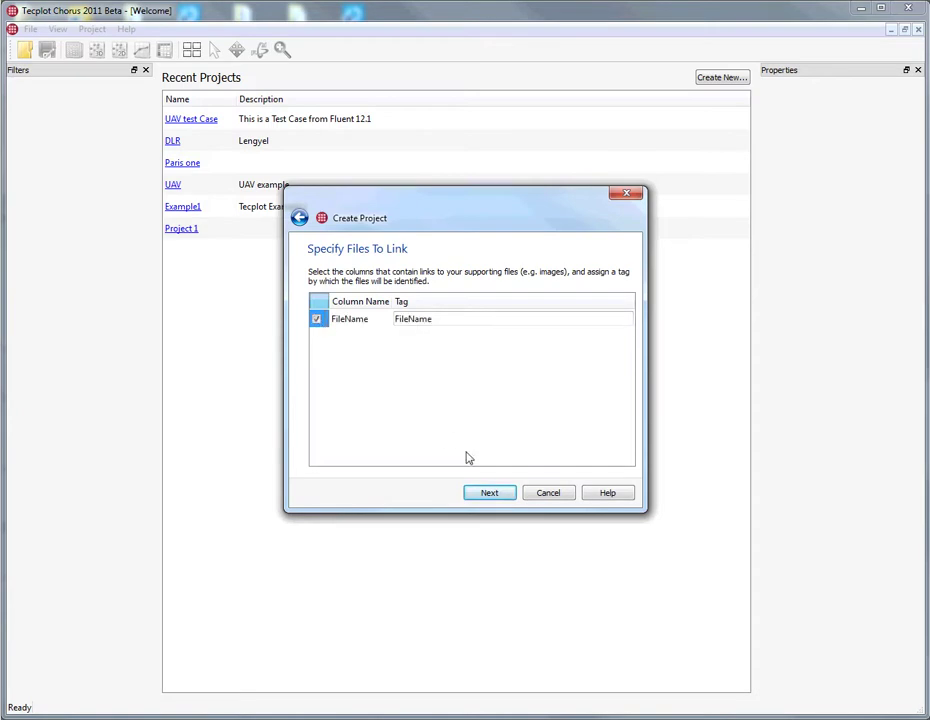
click(503, 493)
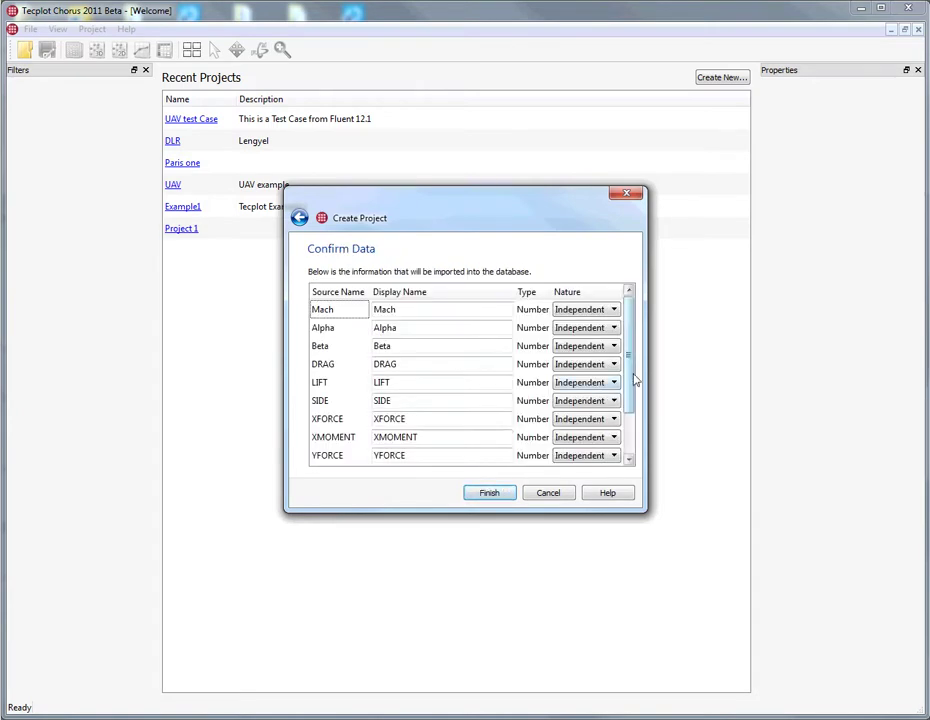
Set ZMOMENT, ZFORCE, YMOMENT, YFORCE and XMOMENT to Dependent
scroll(597, 398, down, 1)
click(590, 457)
click(582, 480)
click(585, 438)
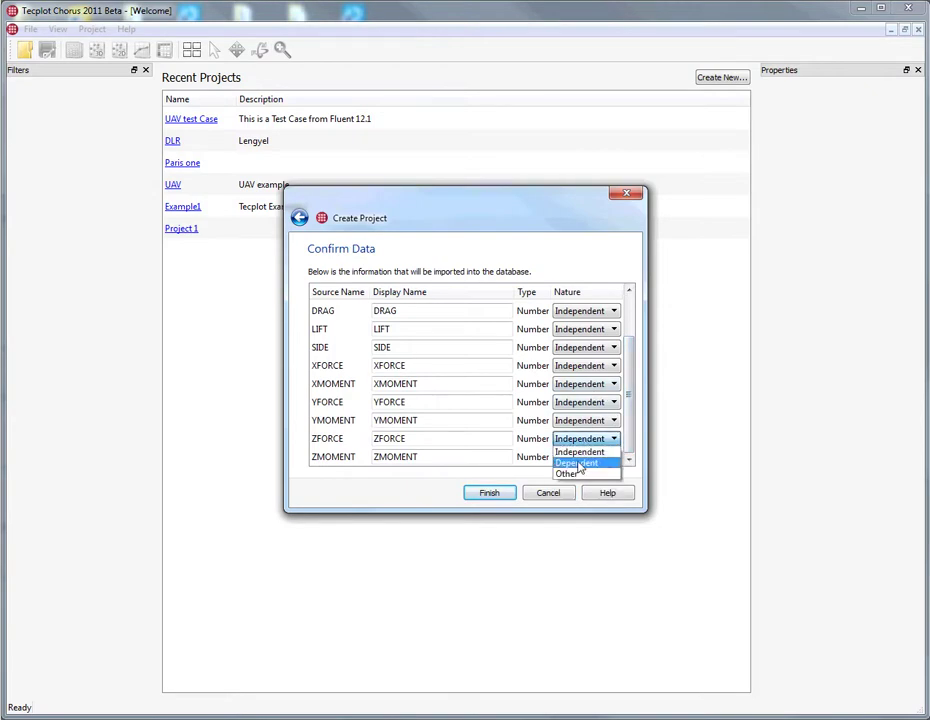
click(581, 462)
click(583, 420)
click(580, 444)
click(582, 402)
click(577, 427)
click(584, 384)
click(578, 408)
Make XFORCE, SIDE, LIFT and DRAG dependent and finish creating the project
click(580, 365)
click(578, 389)
click(577, 350)
click(579, 369)
click(582, 329)
click(578, 354)
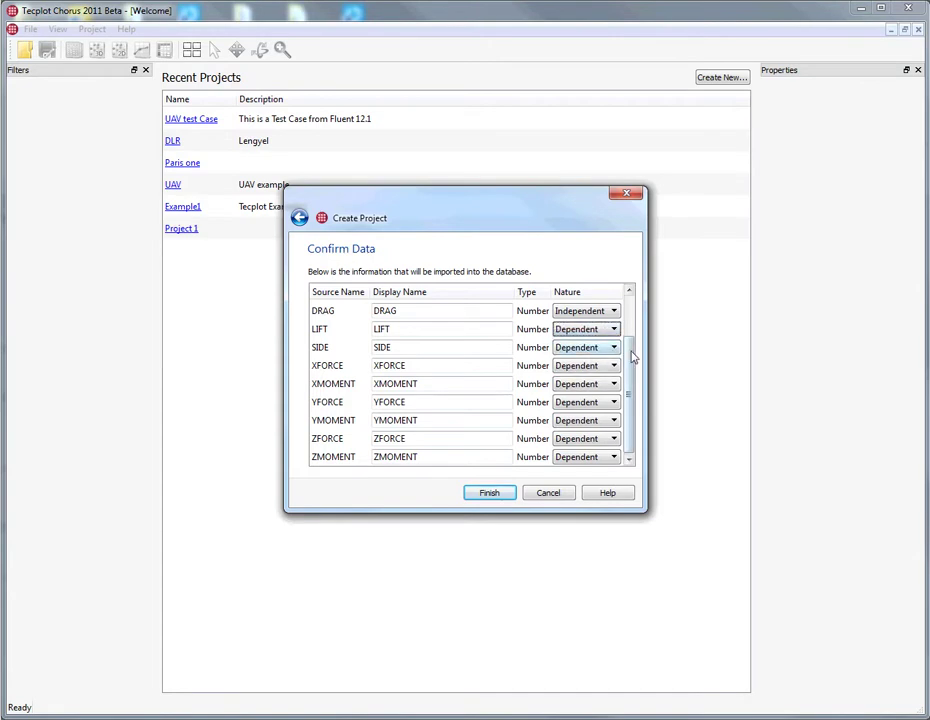
scroll(634, 348, up, 1)
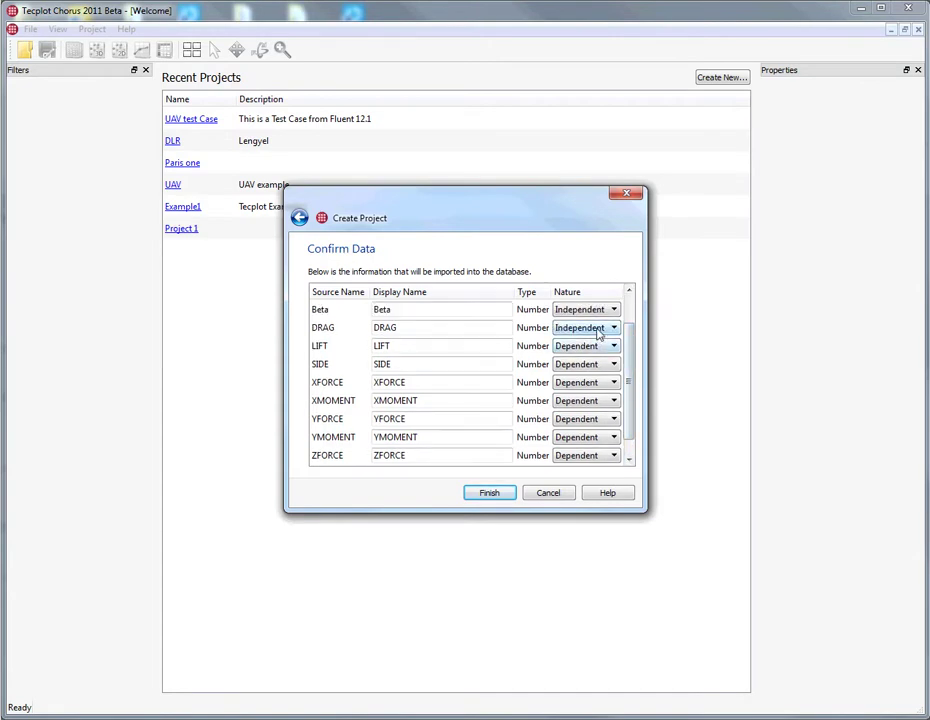
click(600, 331)
click(593, 352)
click(500, 490)
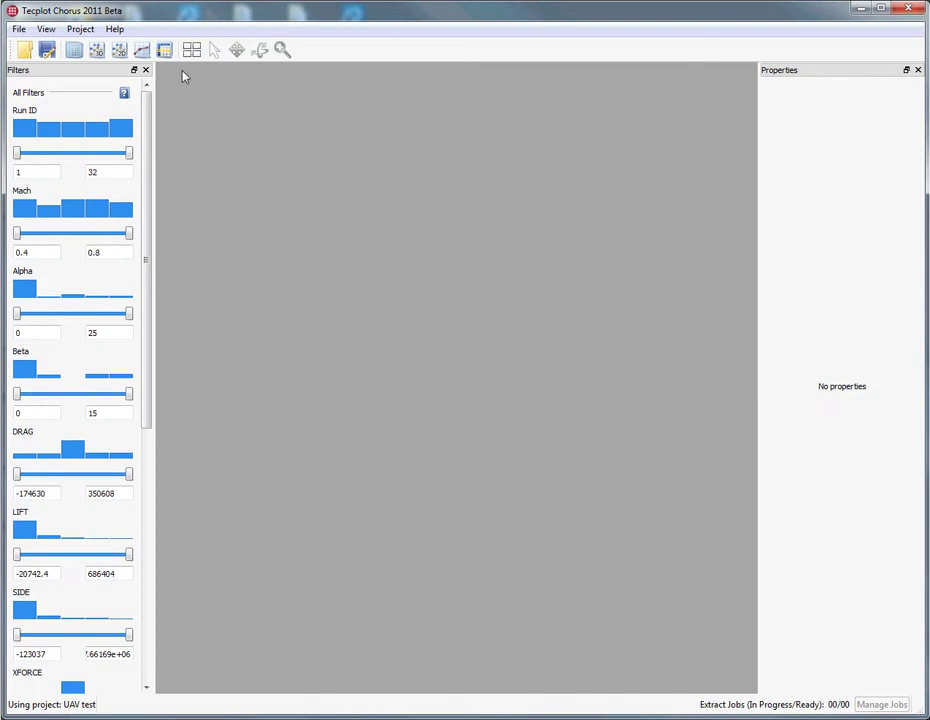
Show the UAV test data table and scroll through its 32 runs
click(165, 49)
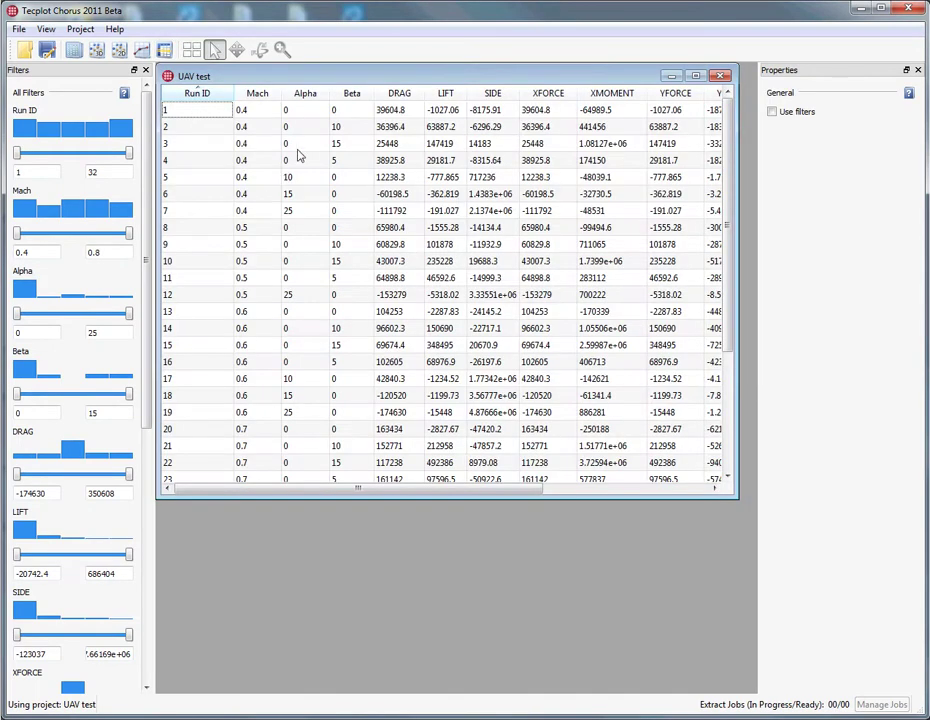
drag(473, 490, 615, 502)
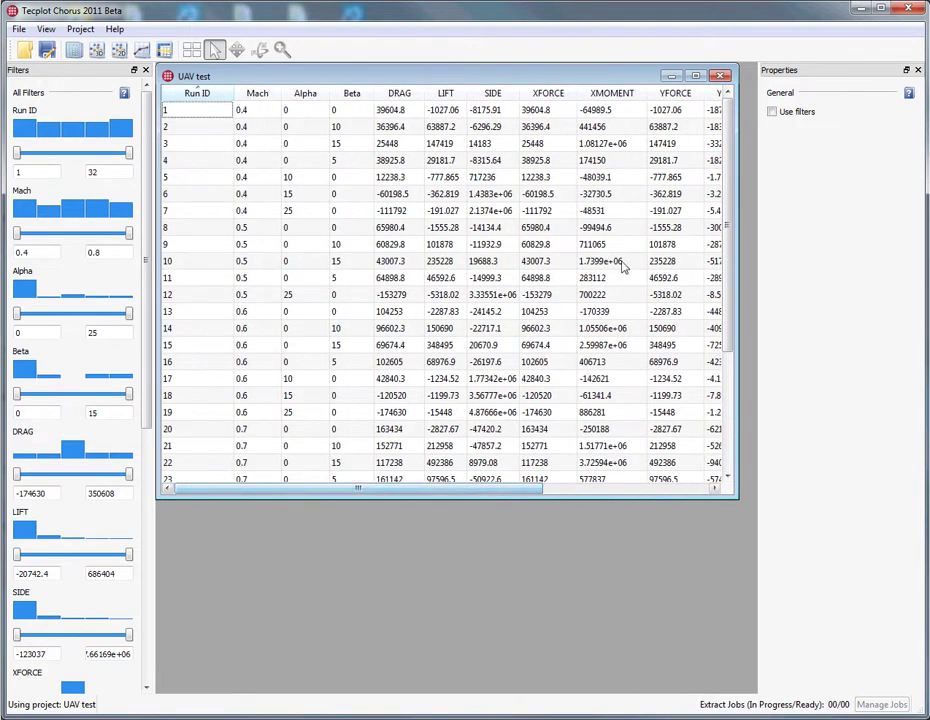
scroll(720, 195, down, 3)
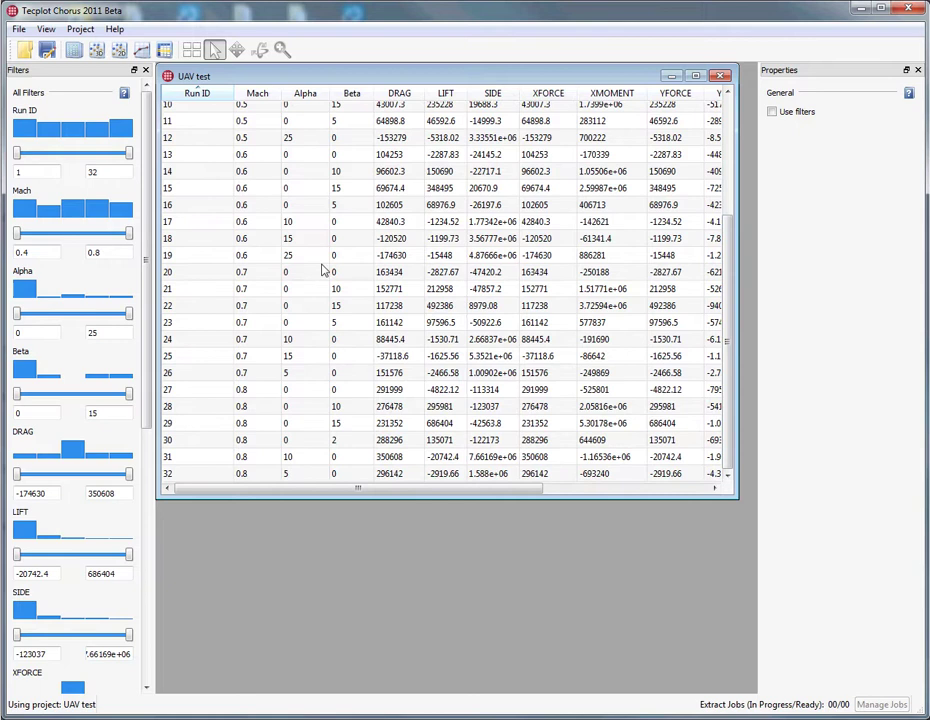
Open run 20's FileName data in the 3D Tecplot view
right_click(322, 271)
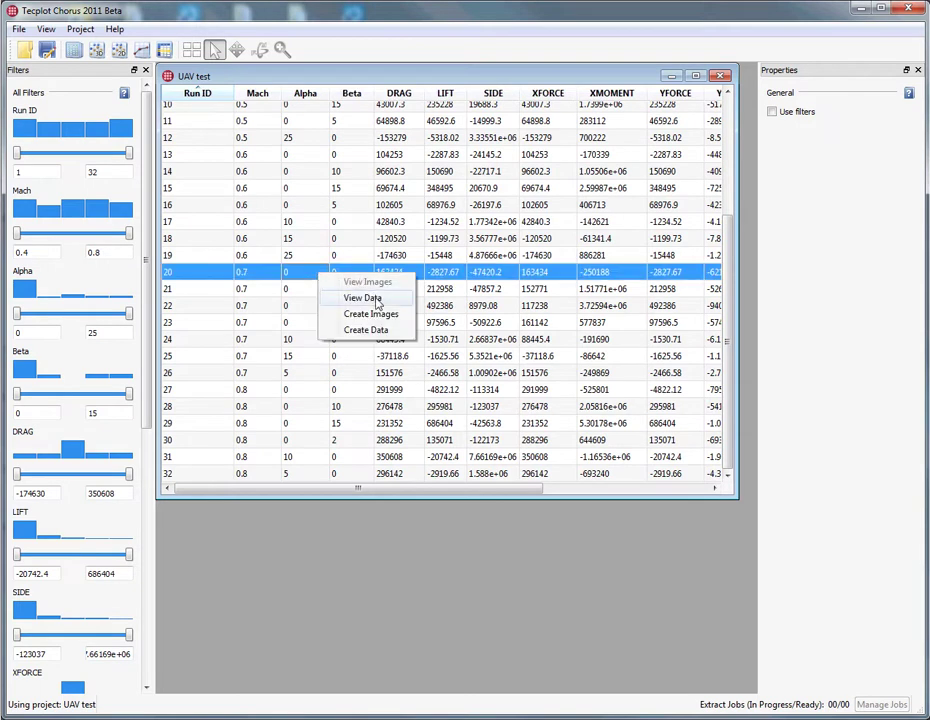
click(377, 302)
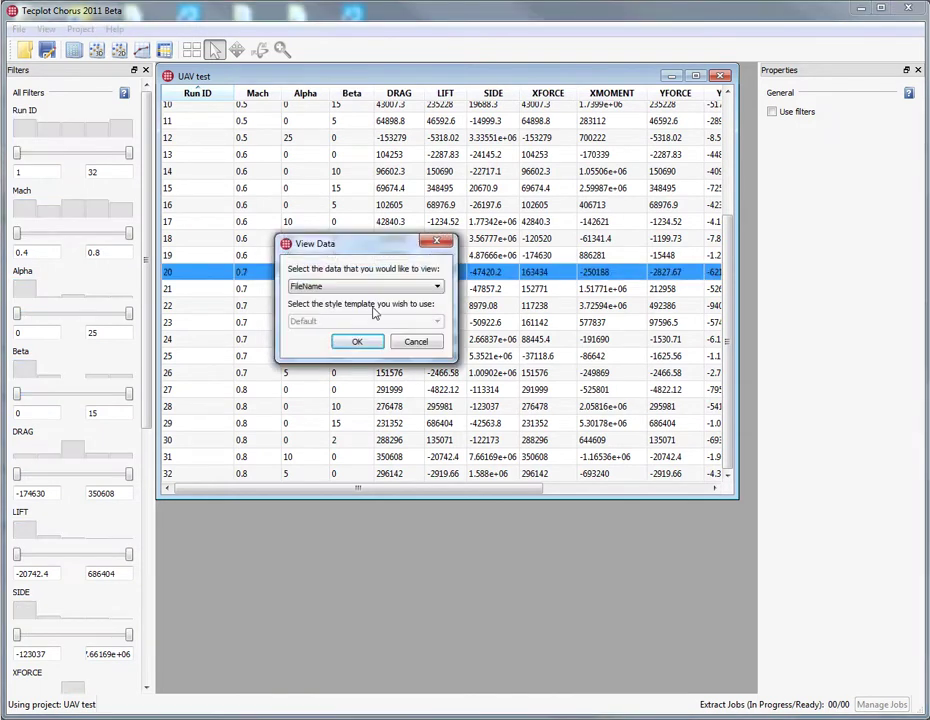
click(359, 342)
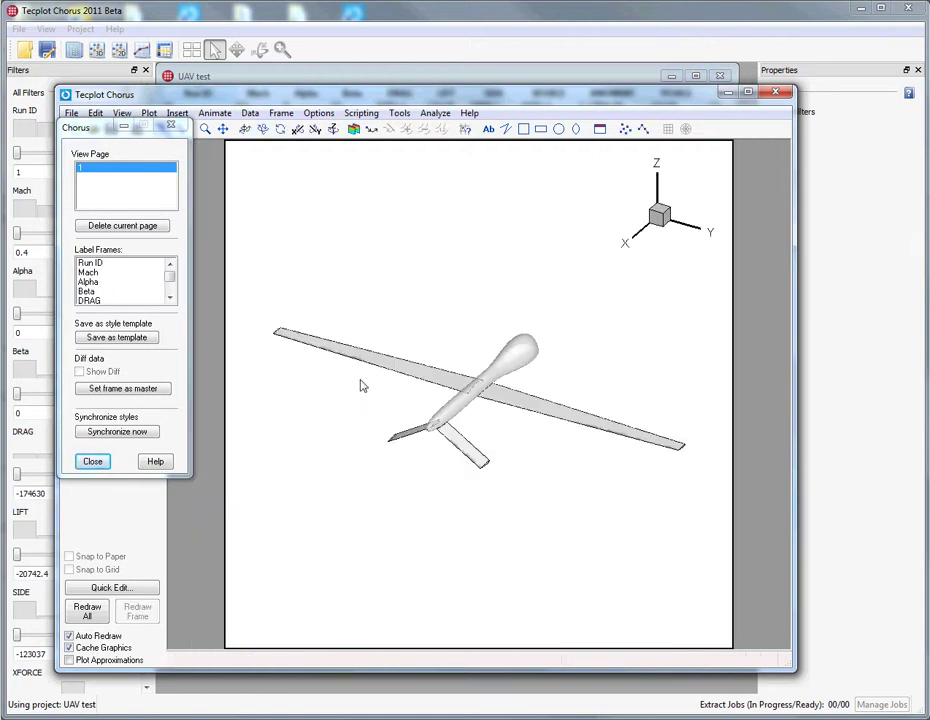
Turn off translucency, colour the UAV with contours, and rotate the model
drag(99, 136, 255, 342)
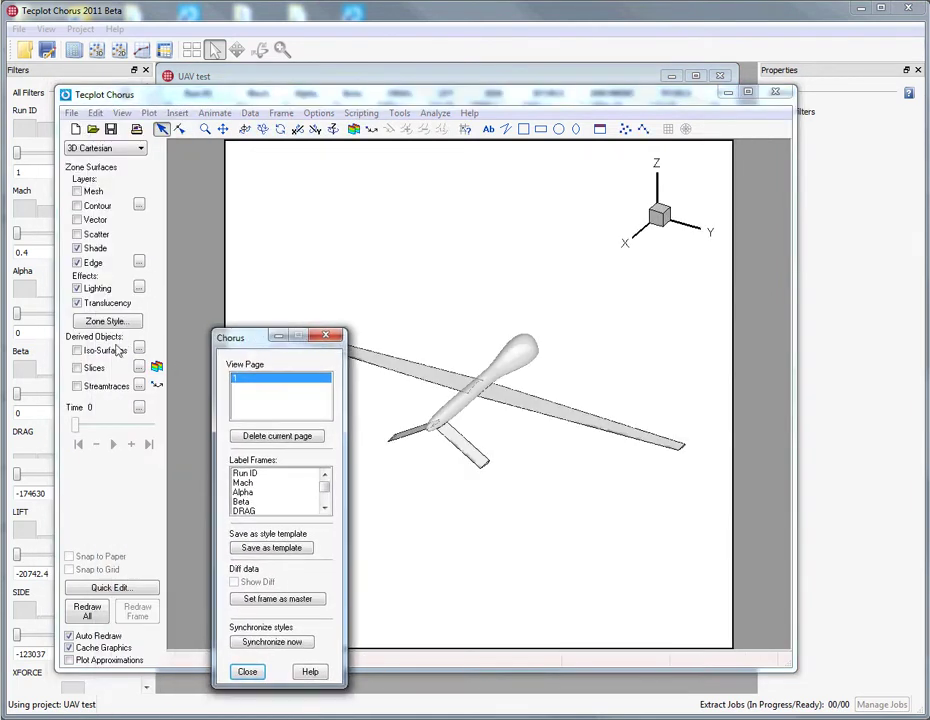
click(77, 302)
click(77, 302)
click(77, 205)
drag(588, 415, 610, 571)
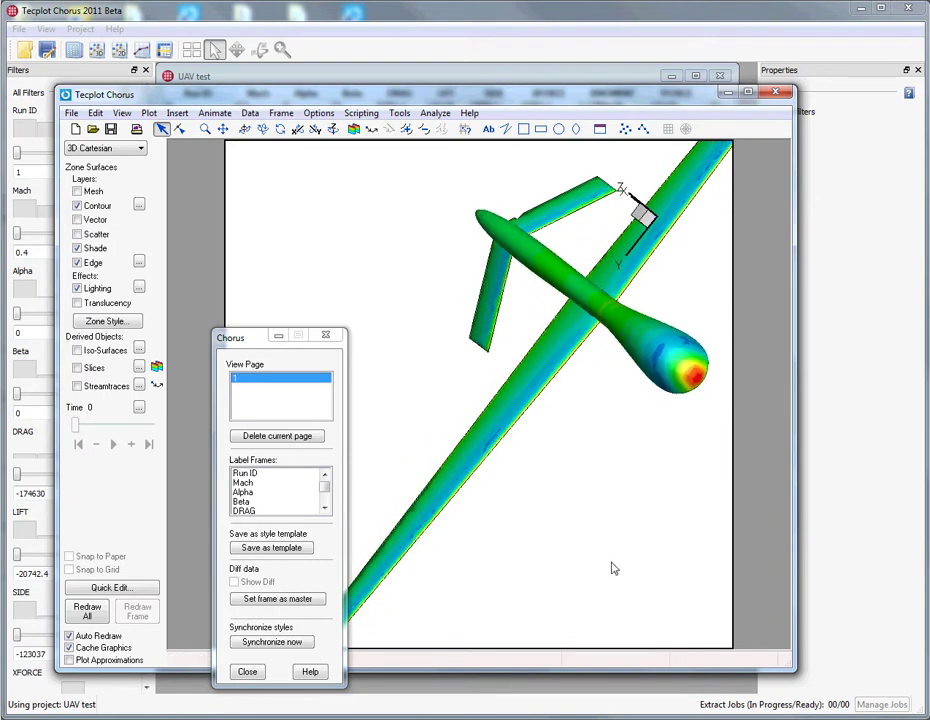
Confirm the streamtrace variables and place a slice plane through the UAV fuselage
click(328, 341)
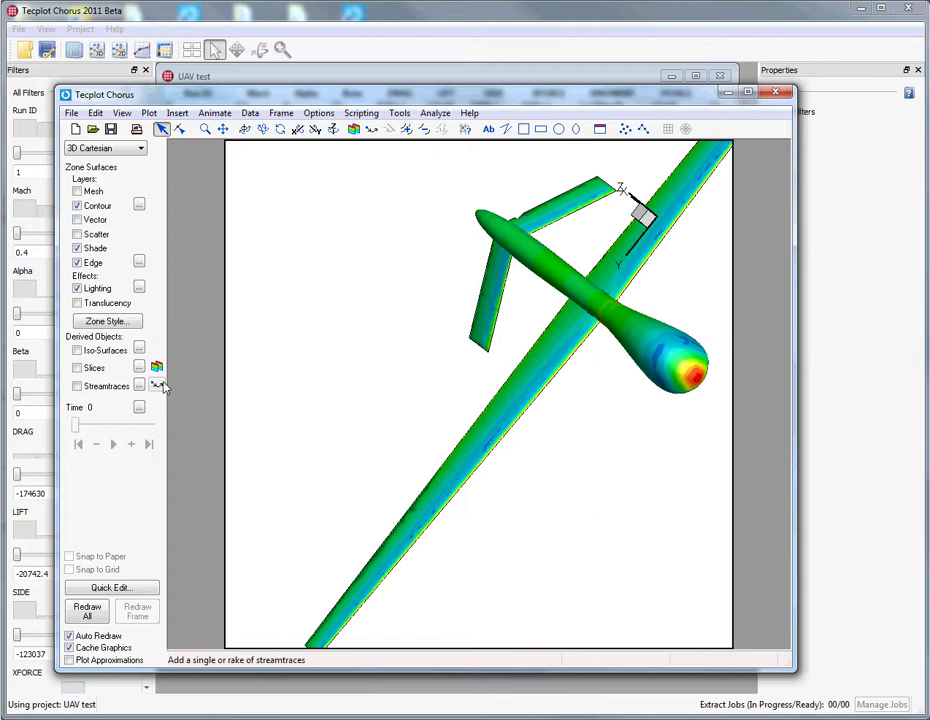
click(157, 385)
click(366, 444)
click(157, 367)
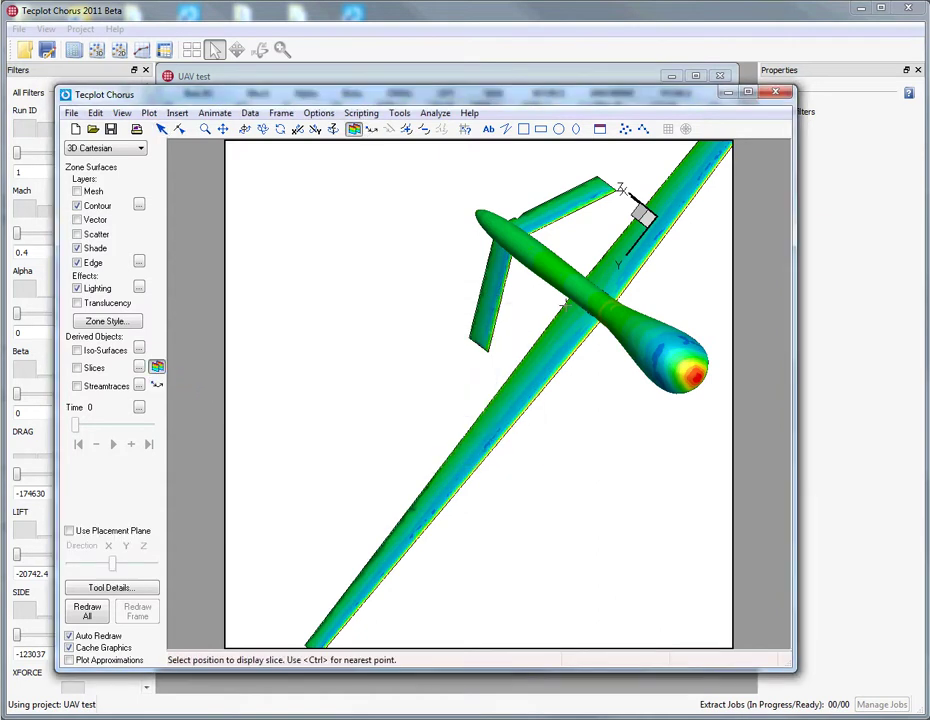
click(567, 301)
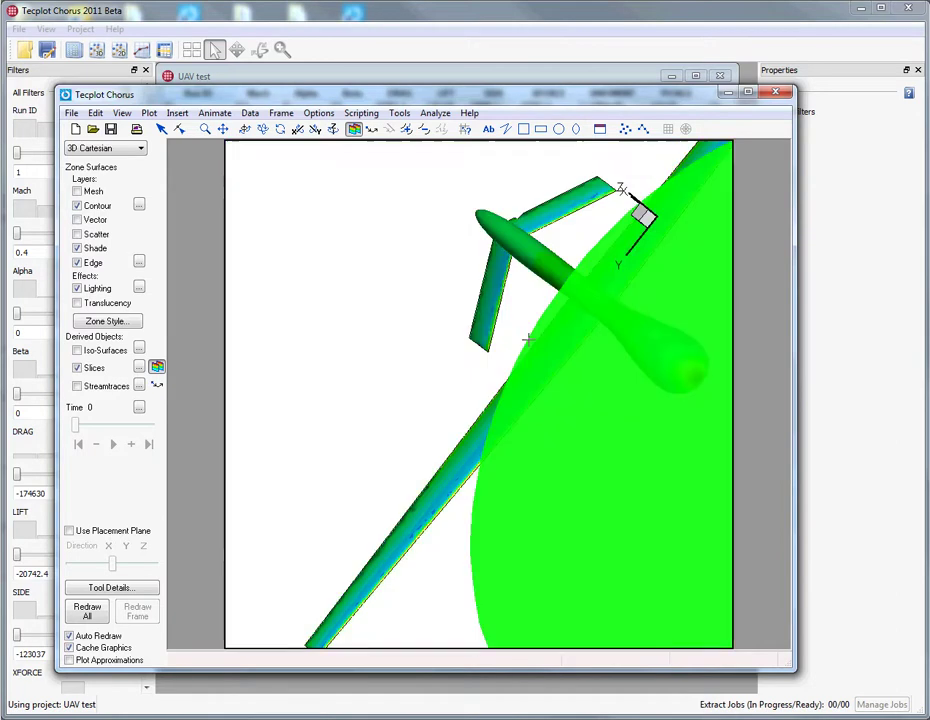
click(527, 340)
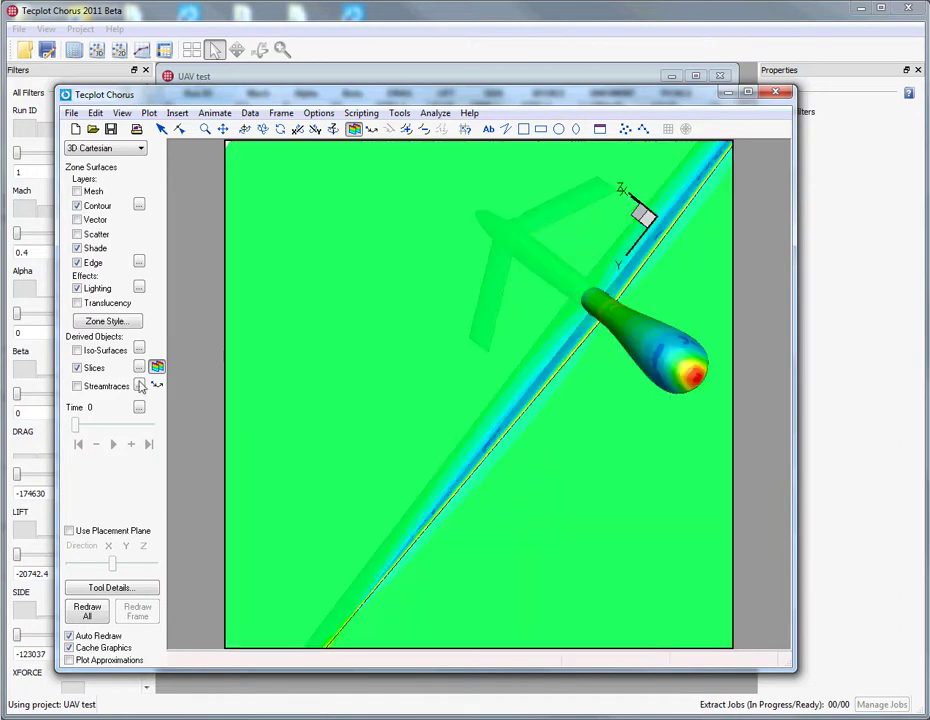
Place a rake of streamtraces beside the fuselage and bring up the Chorus options
click(157, 385)
drag(580, 315, 536, 374)
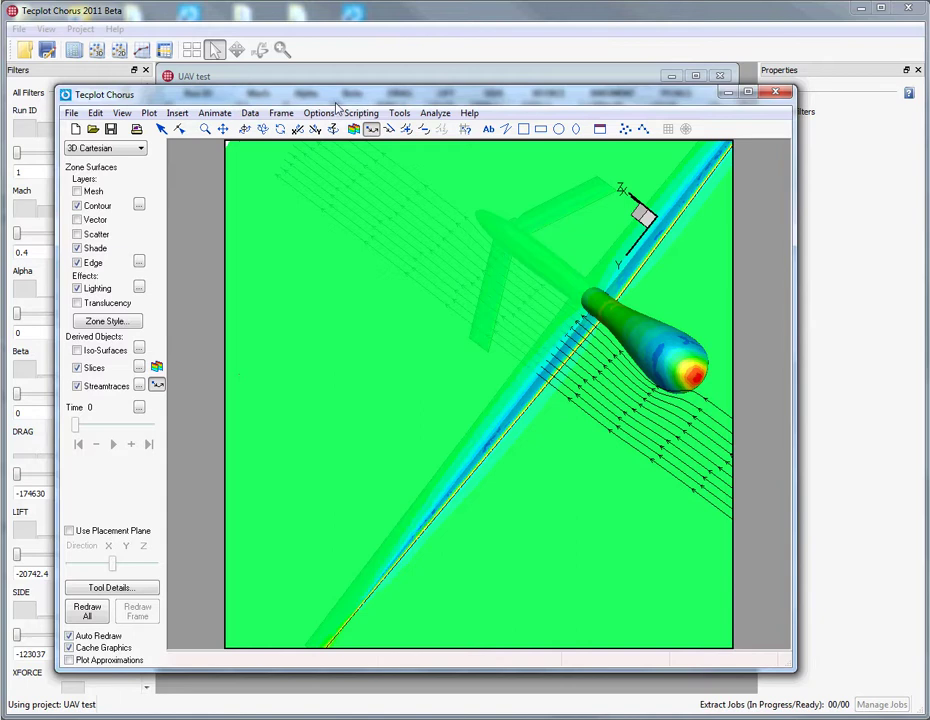
click(399, 113)
click(421, 193)
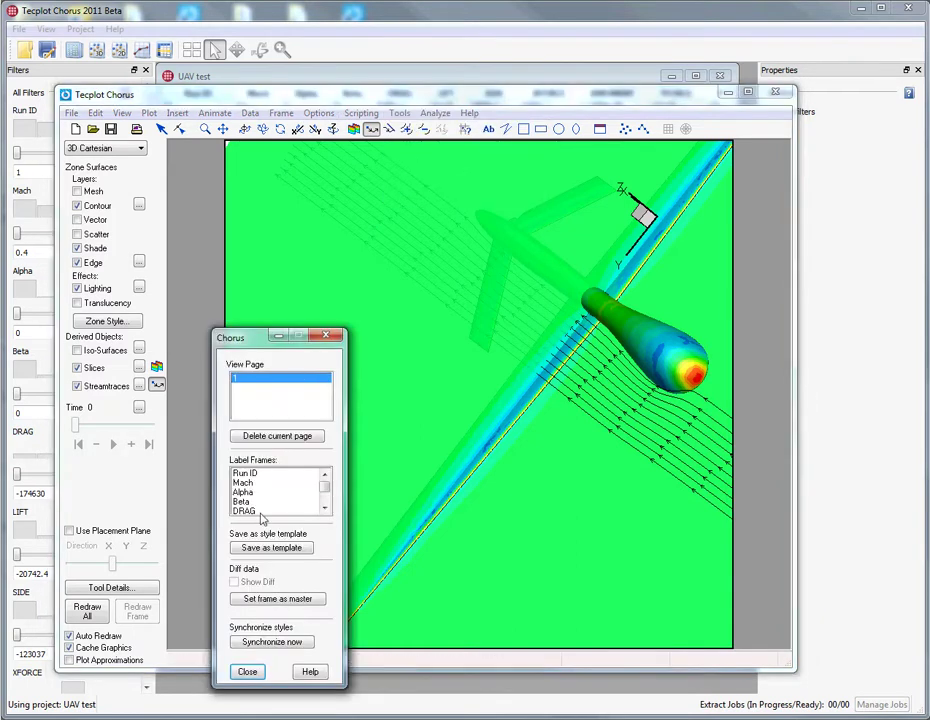
Save the current look as style template slice 1 and return to the data table
click(272, 548)
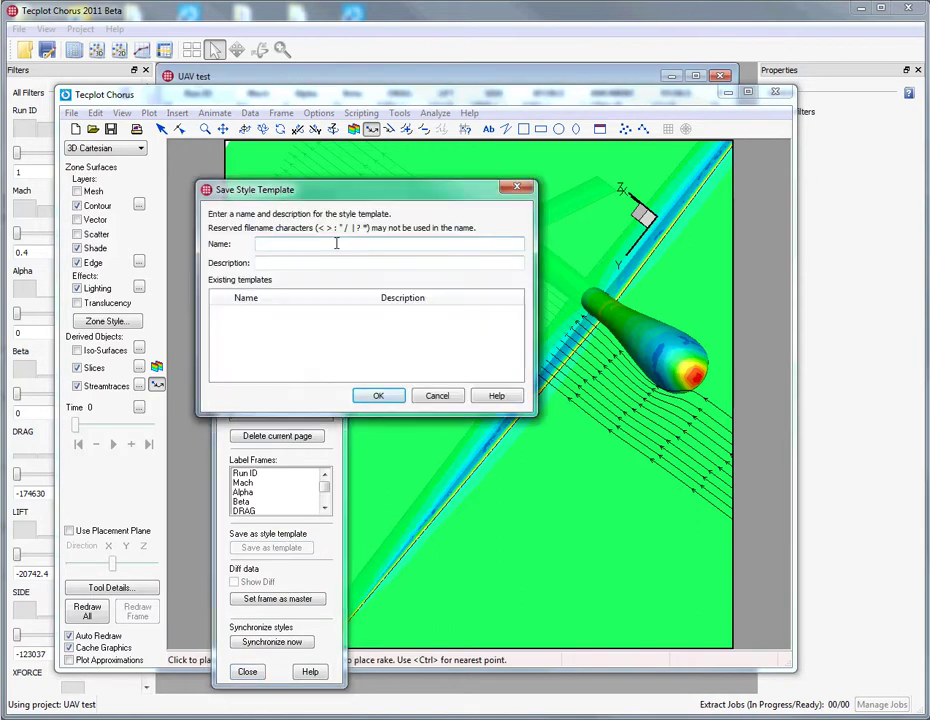
text(Tes)
text(ice 1)
click(376, 396)
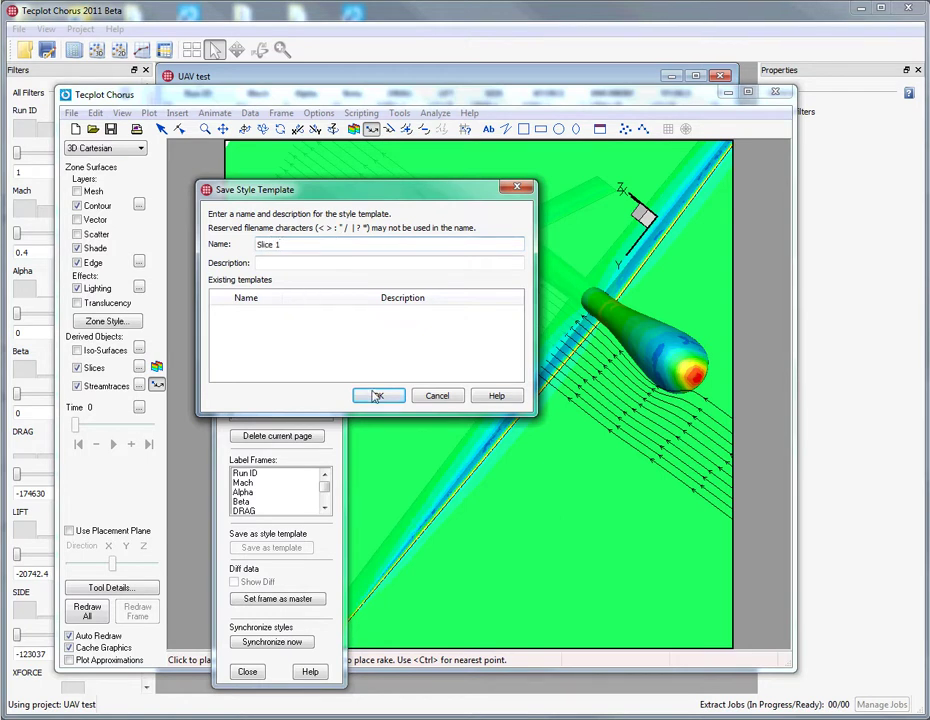
click(397, 324)
Sort the runs by Alpha and select run 1
scroll(307, 178, up, 3)
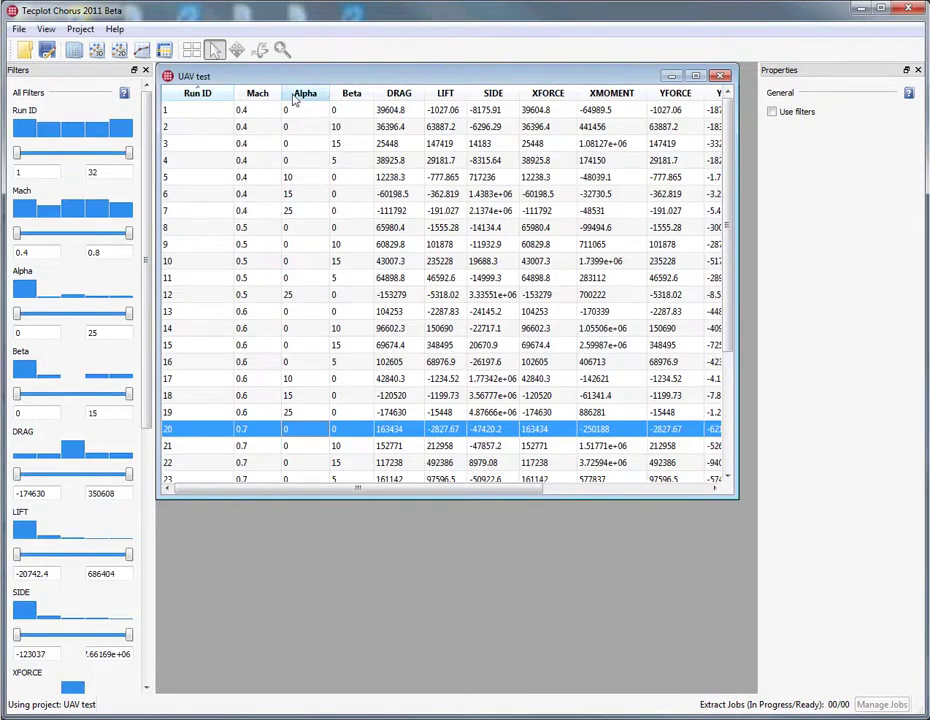
click(302, 93)
click(289, 112)
View run 1's data with the slice 1 style, then switch to page 1
right_click(296, 114)
click(355, 137)
click(340, 158)
click(313, 181)
click(328, 179)
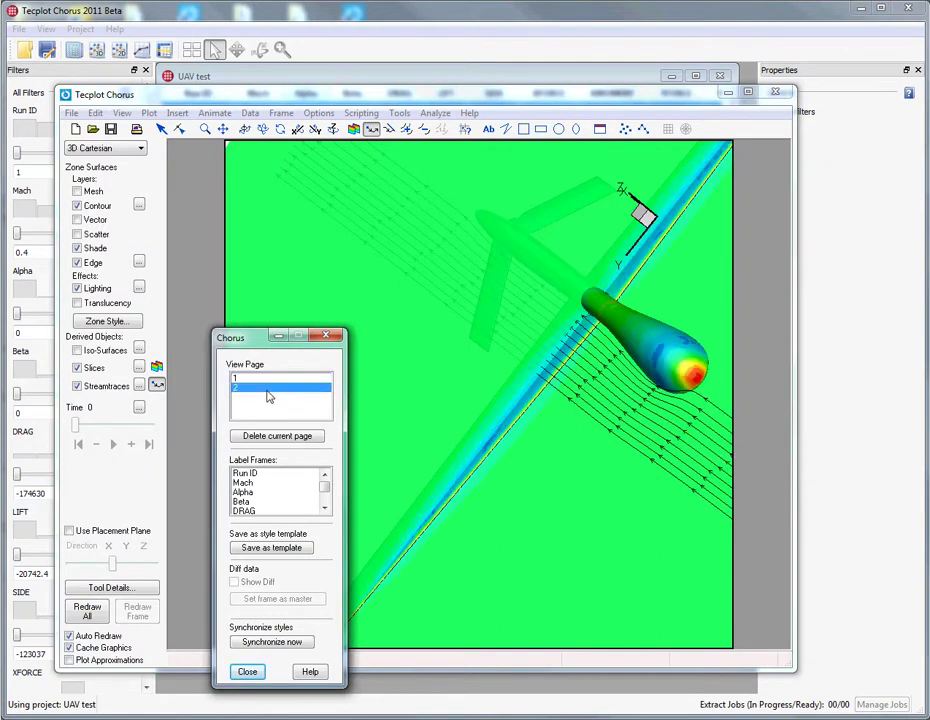
click(265, 377)
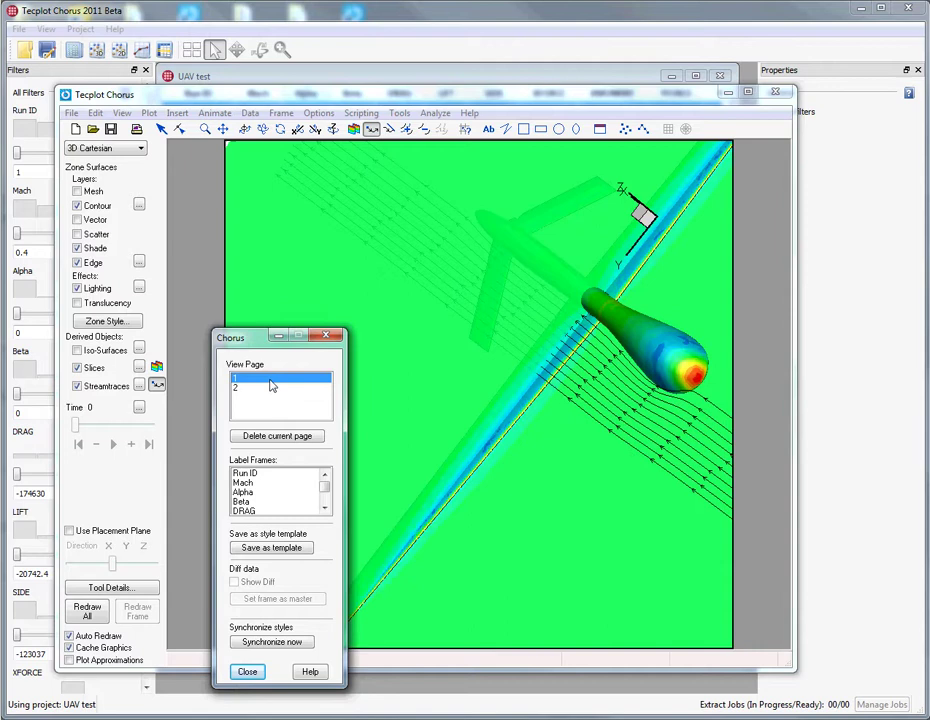
Select all runs and queue 600-pixel images using the slice 1 template
click(400, 19)
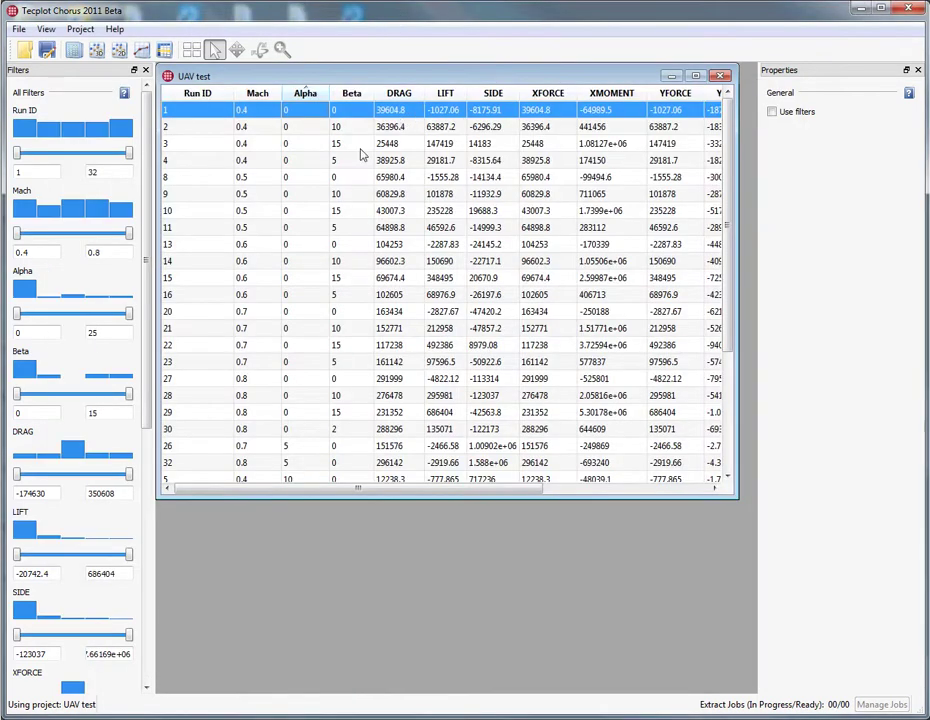
click(330, 353)
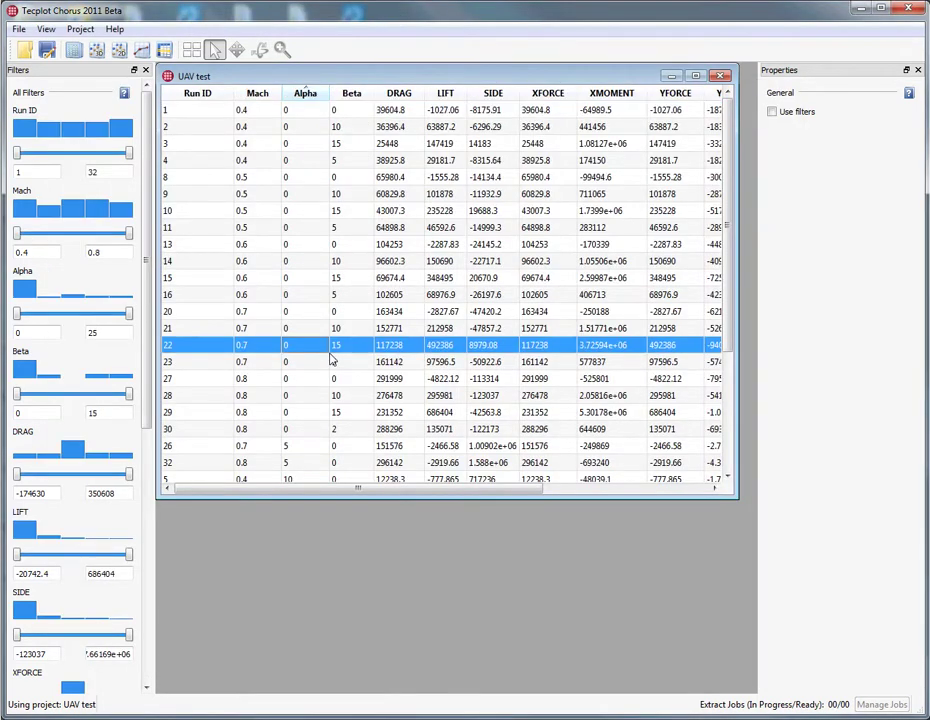
click(348, 299)
key(ctrl+a)
right_click(313, 302)
click(396, 343)
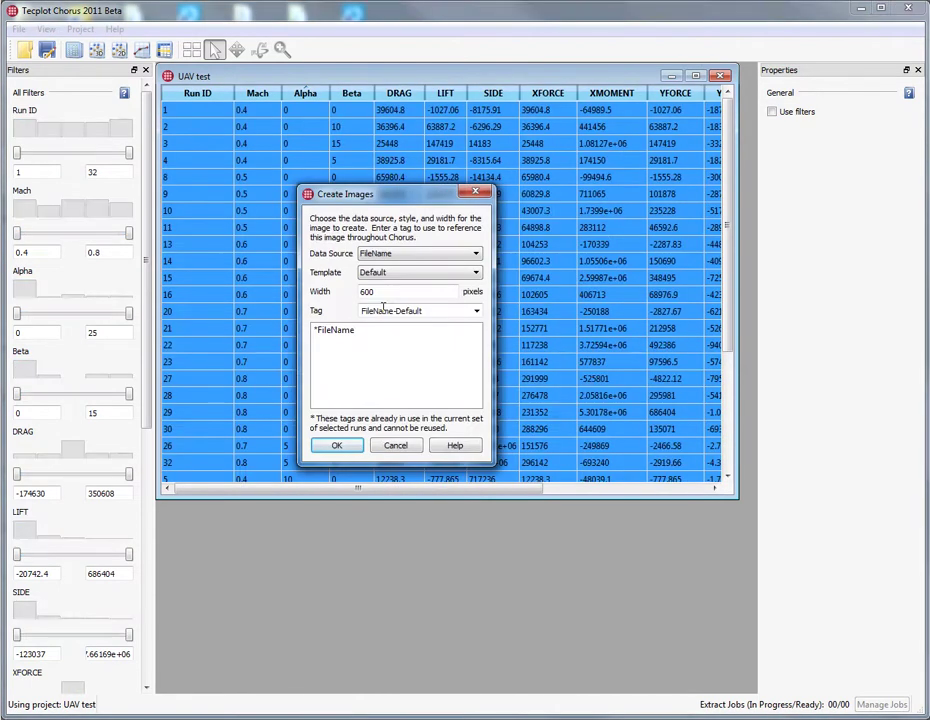
click(386, 274)
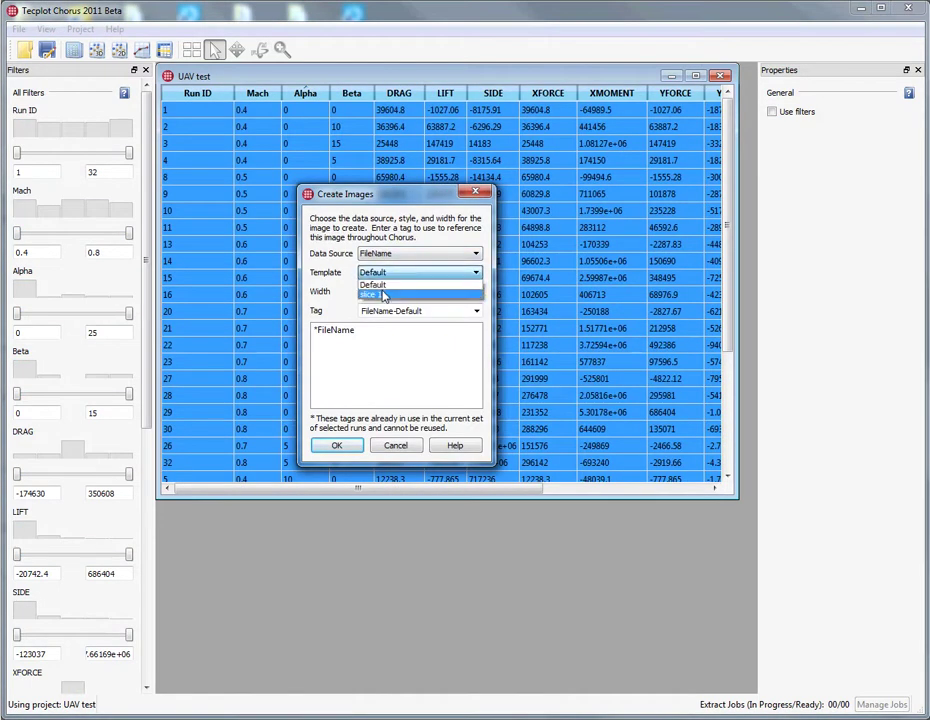
click(382, 293)
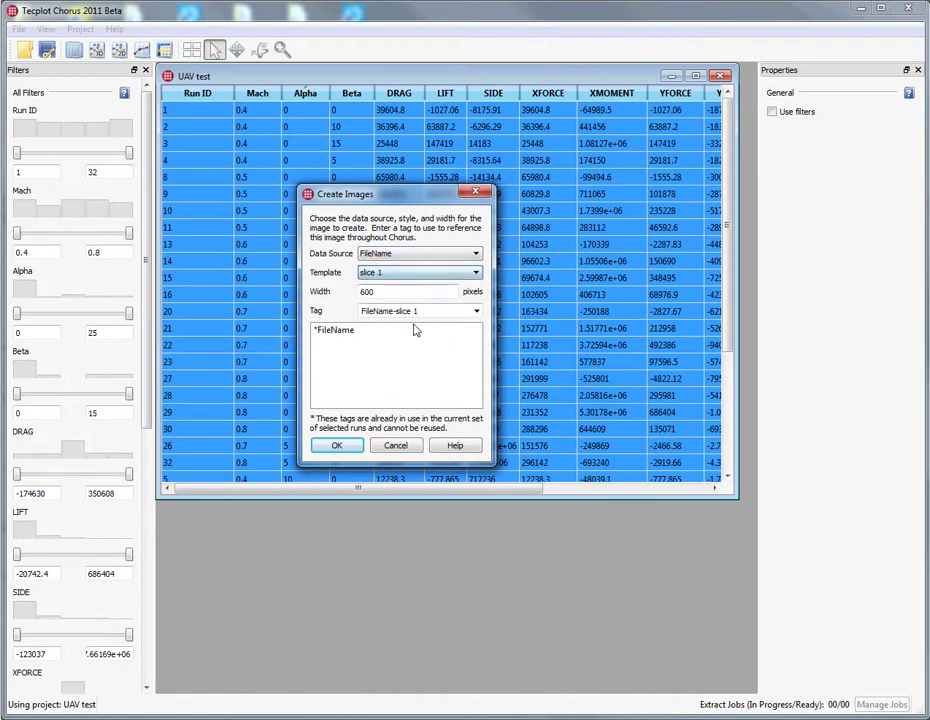
click(339, 446)
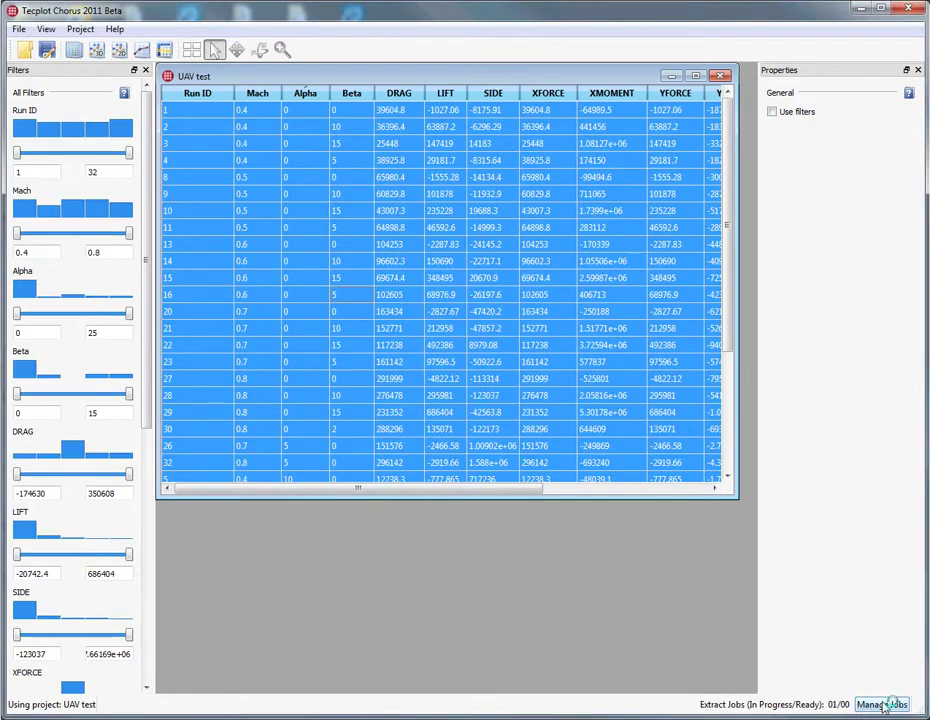
Once the slice 1 image job is ready, deposit it to link FileName-slice 1 images to every run
click(884, 705)
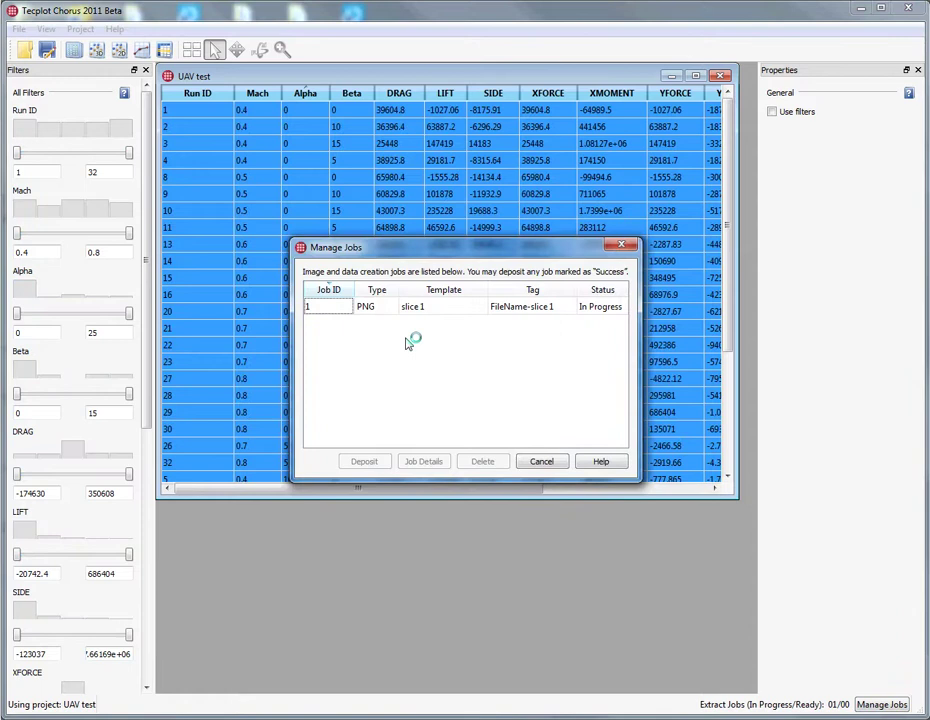
click(541, 462)
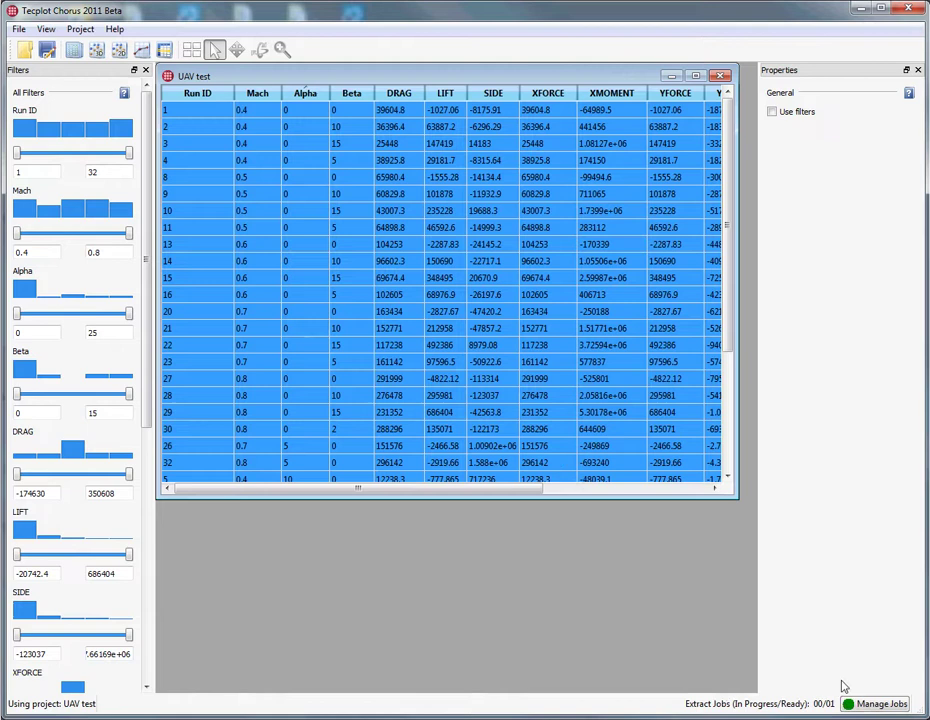
click(878, 704)
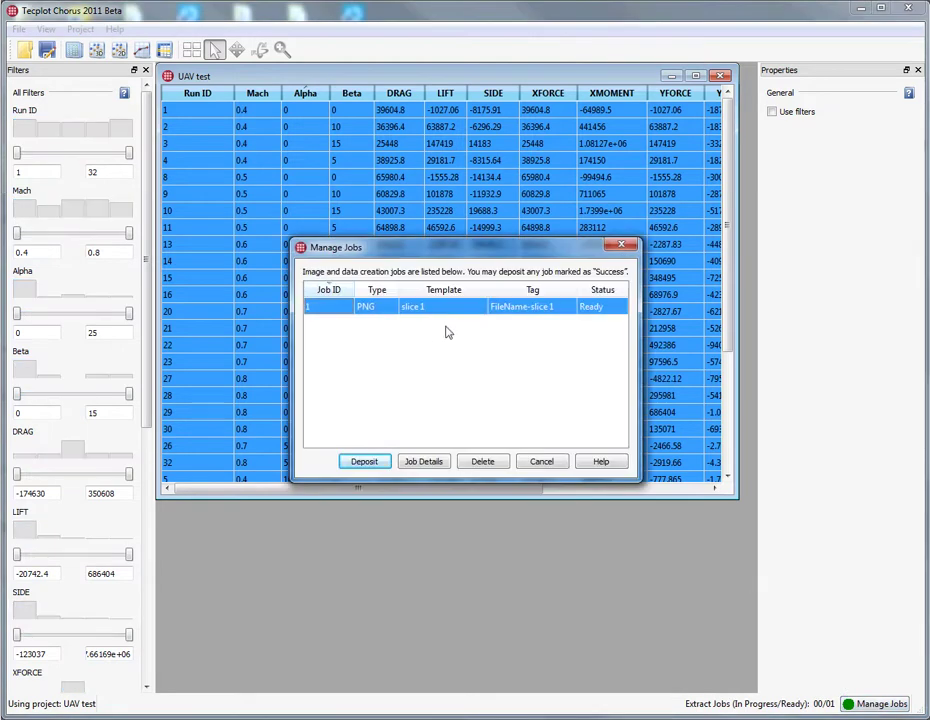
click(382, 463)
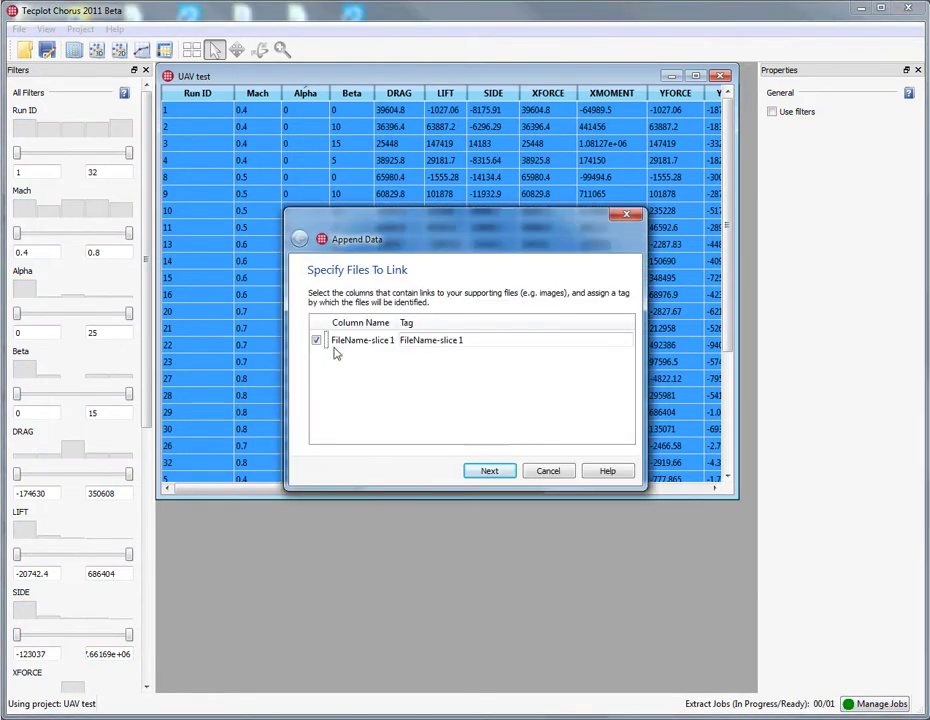
click(490, 471)
click(493, 471)
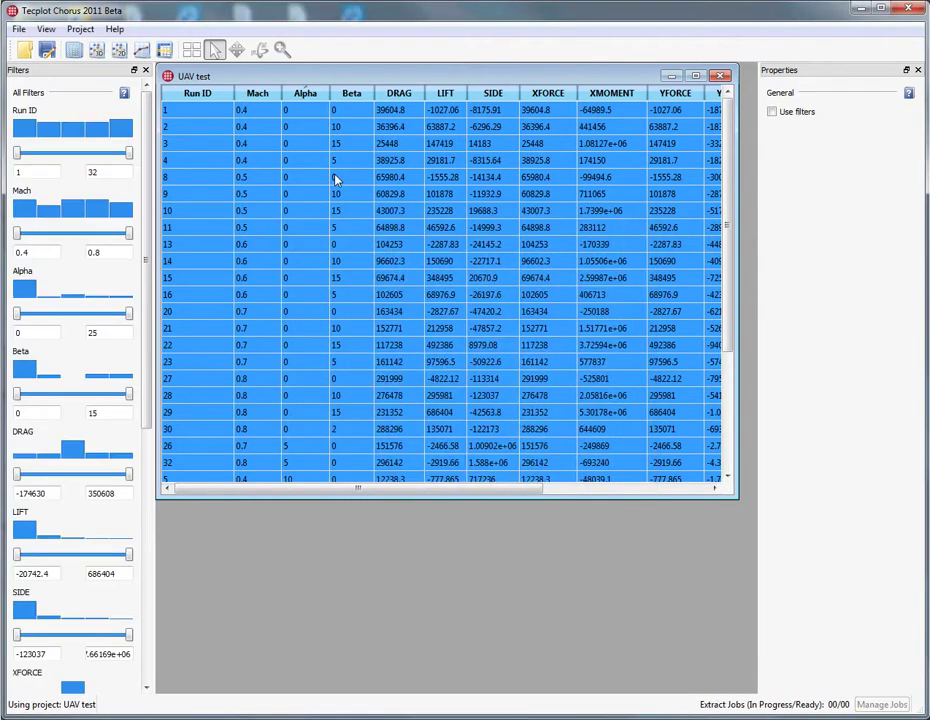
Show the selected runs as images labelled with Mach, Alpha, Beta and DRAG, enlarged one per row
right_click(330, 232)
click(367, 243)
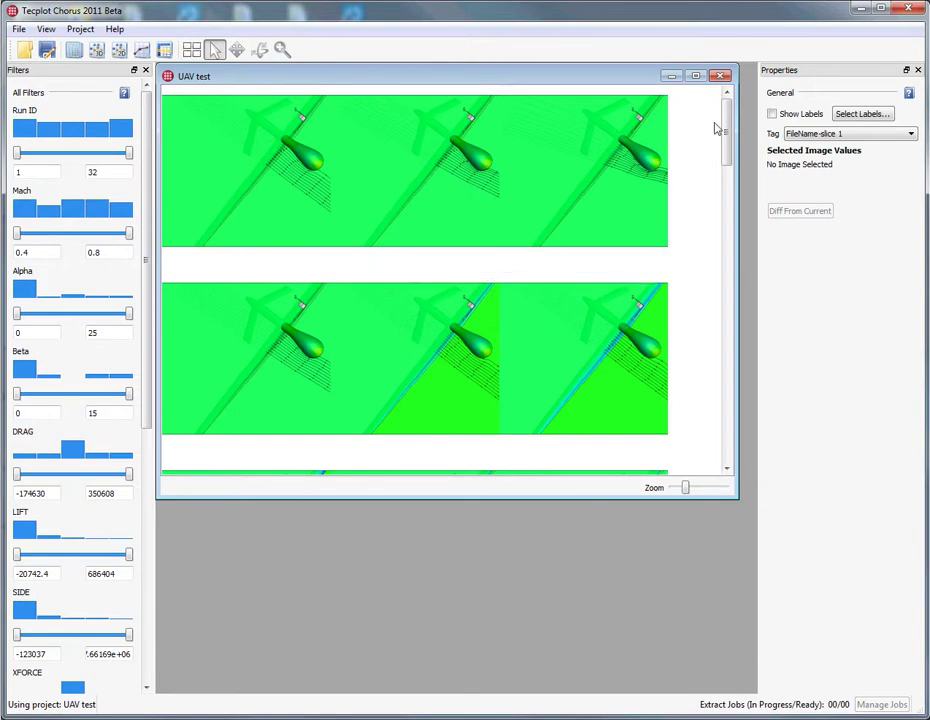
click(797, 116)
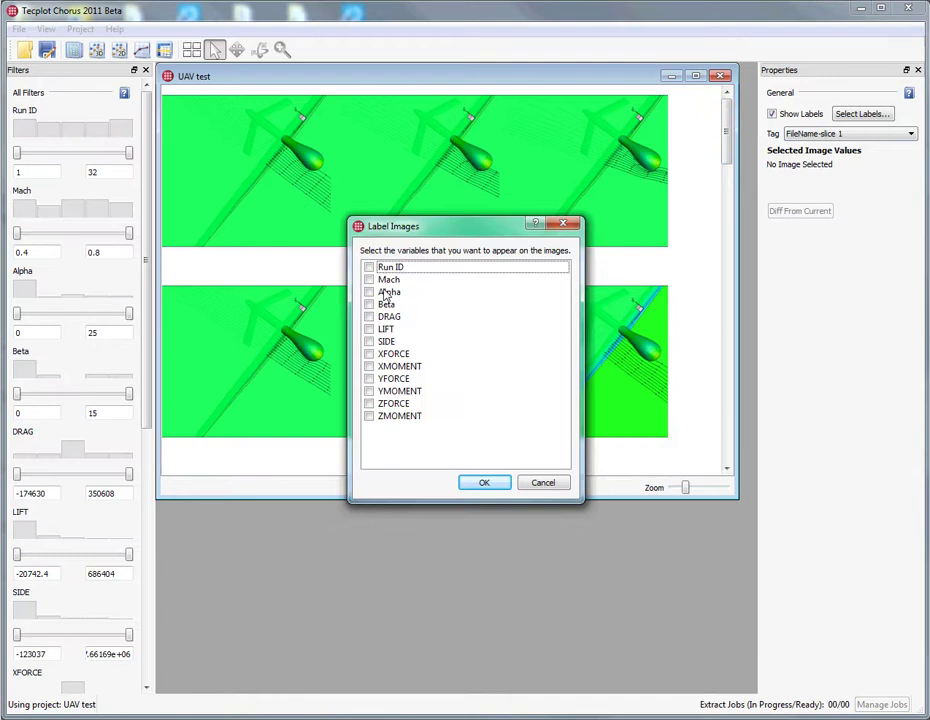
click(369, 280)
click(369, 292)
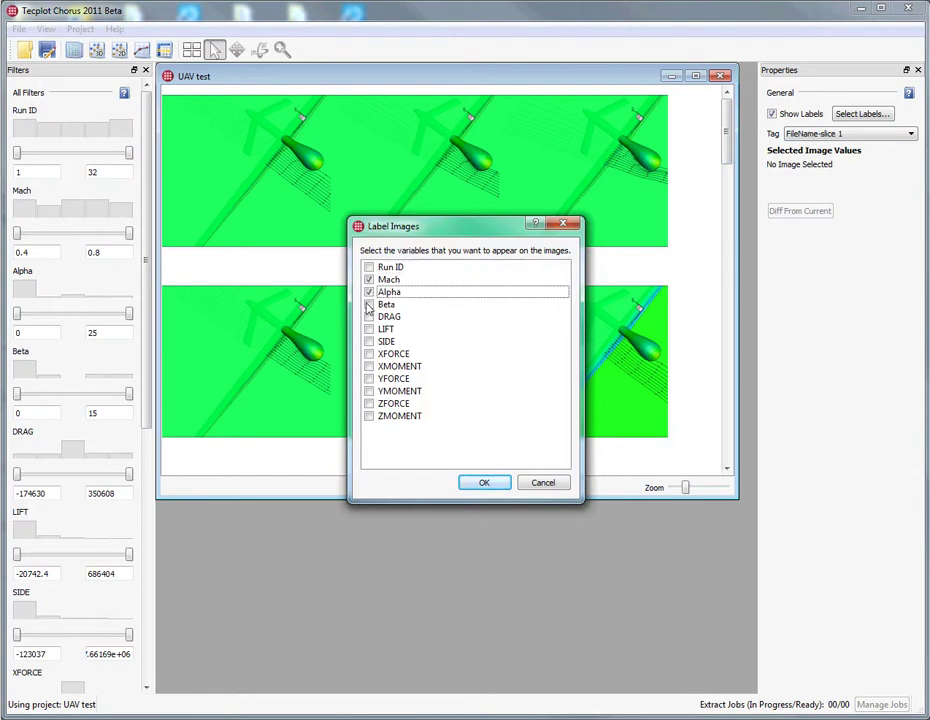
click(369, 304)
click(369, 316)
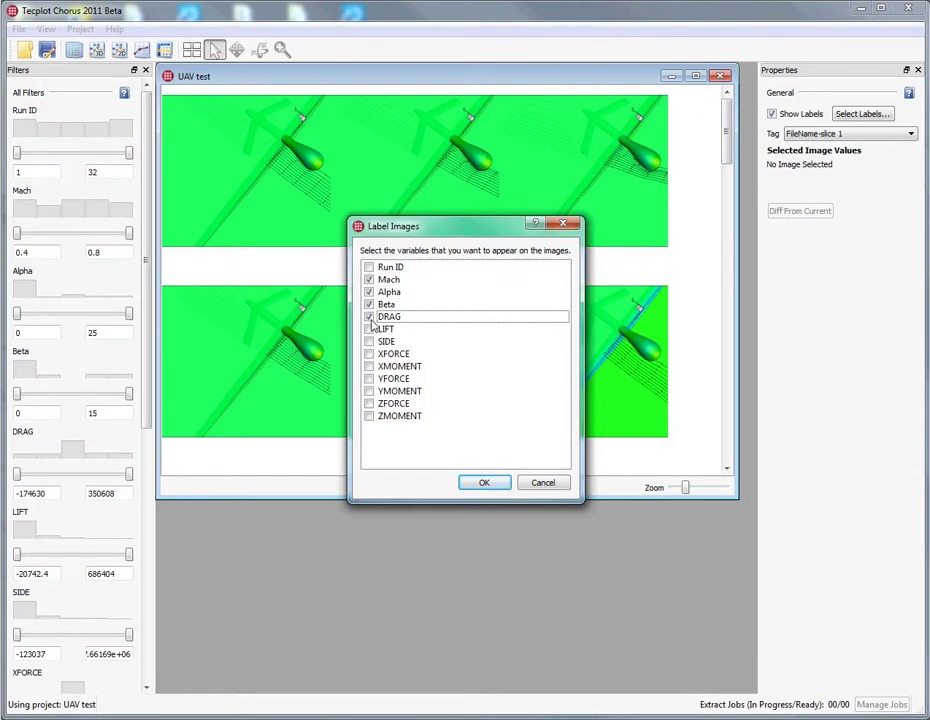
click(478, 479)
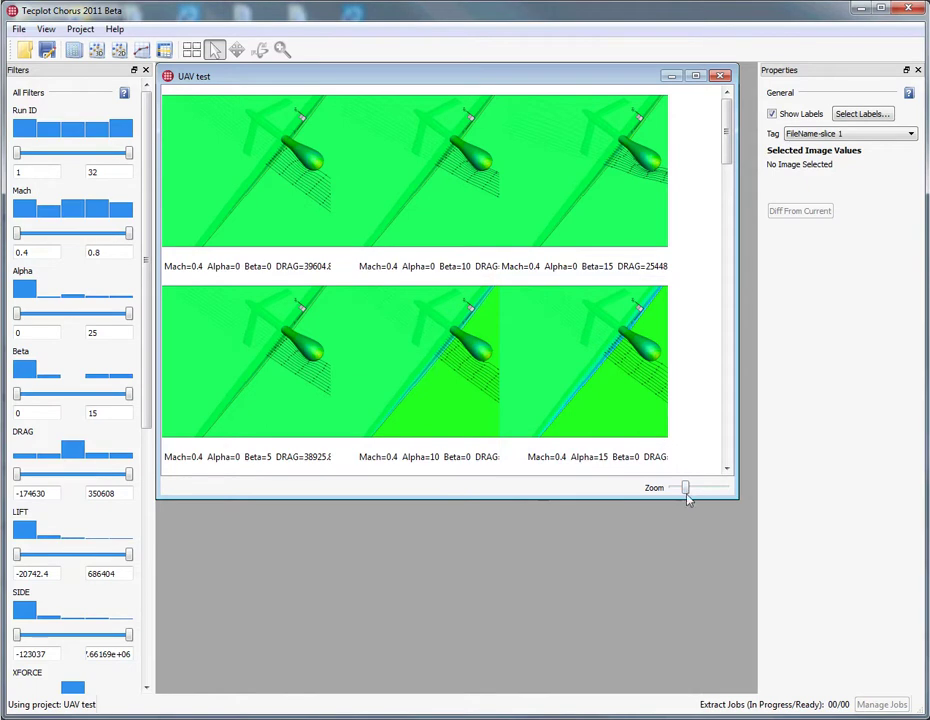
drag(686, 488, 729, 662)
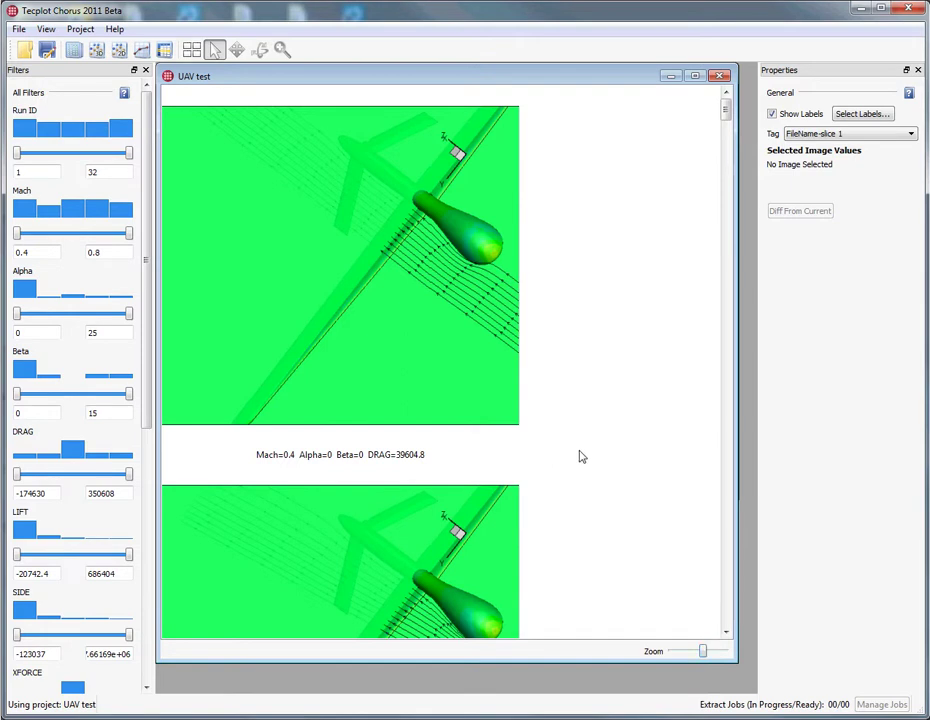
key(Down)
key(Down)
key(Down)
key(Down)
key(Down)
key(Down)
key(Down)
key(Down)
key(Down)
key(Down)
key(Down)
key(Down)
key(Down)
key(Down)
key(Down)
key(Down)
key(Down)
key(Down)
key(Down)
key(Down)
key(Down)
key(Down)
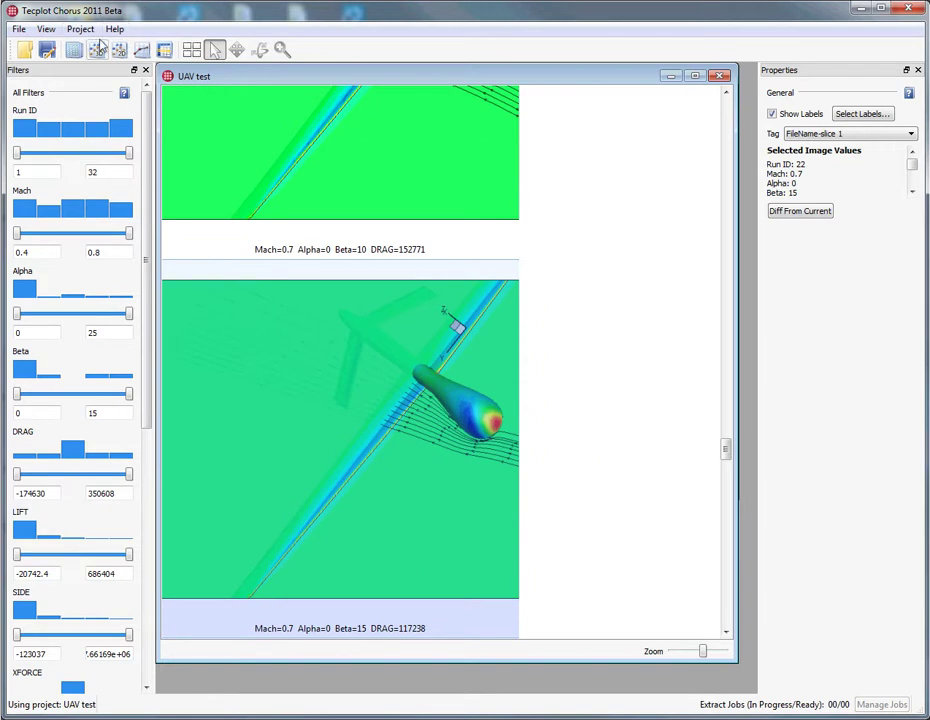
Arrange the images as a Mach-by-Alpha matrix, enlarging its window to reveal the Alpha 10 row
click(84, 50)
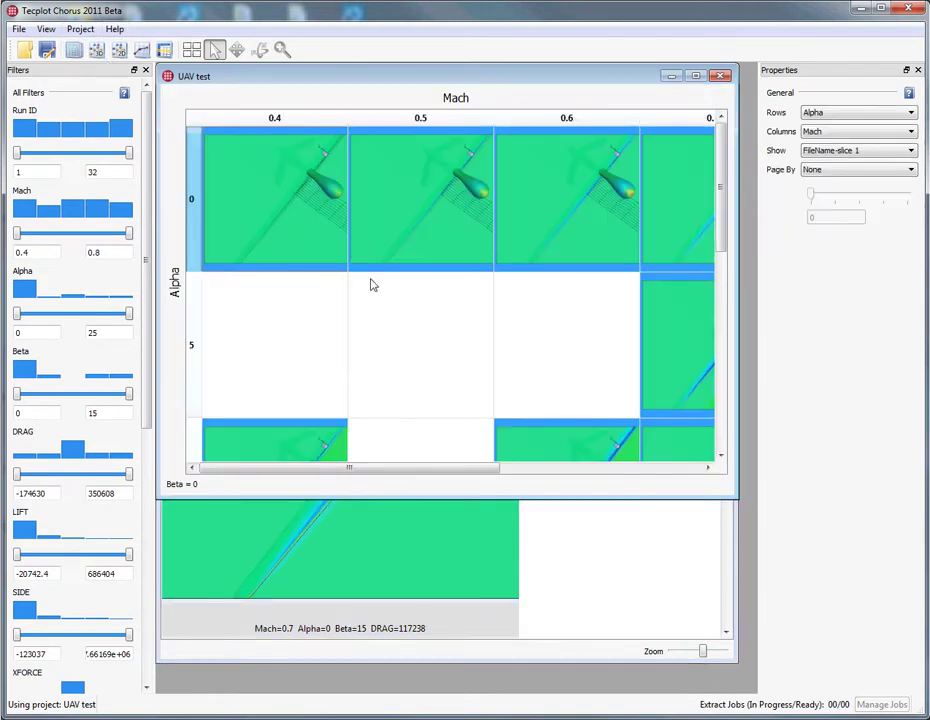
click(389, 333)
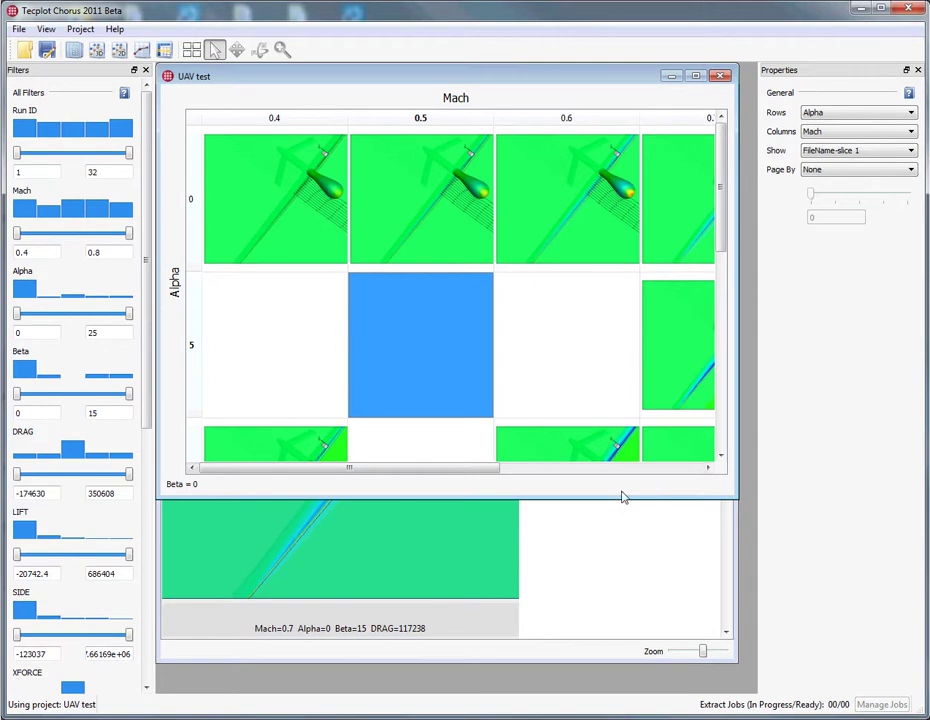
drag(604, 498, 617, 637)
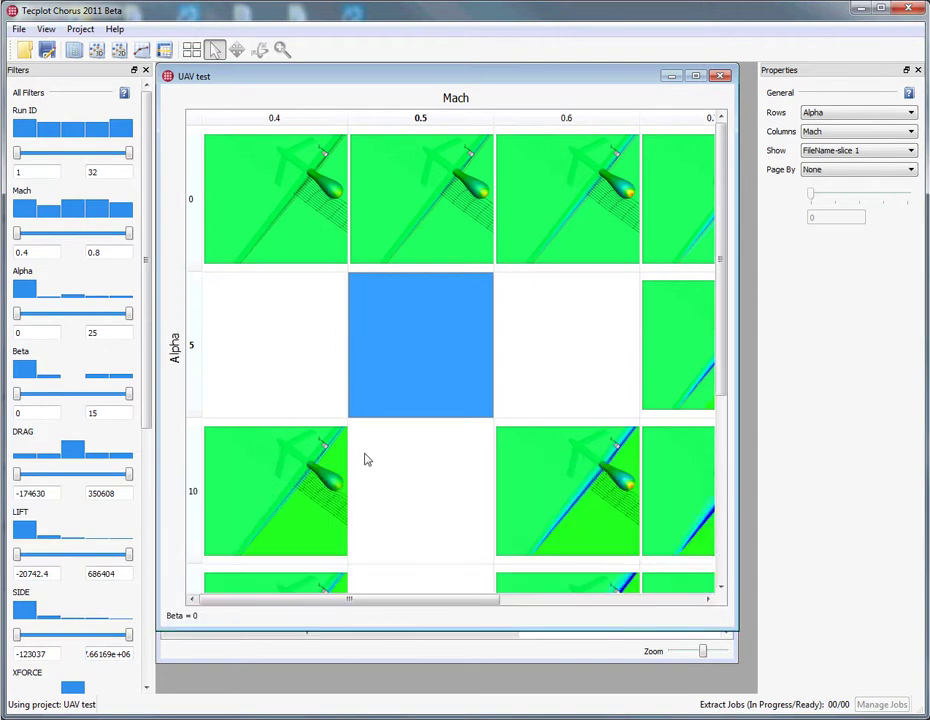
Inspect the Mach 0.4/Alpha 0 and Mach 0.8/Alpha 10 images, scrolling across the matrix
click(310, 216)
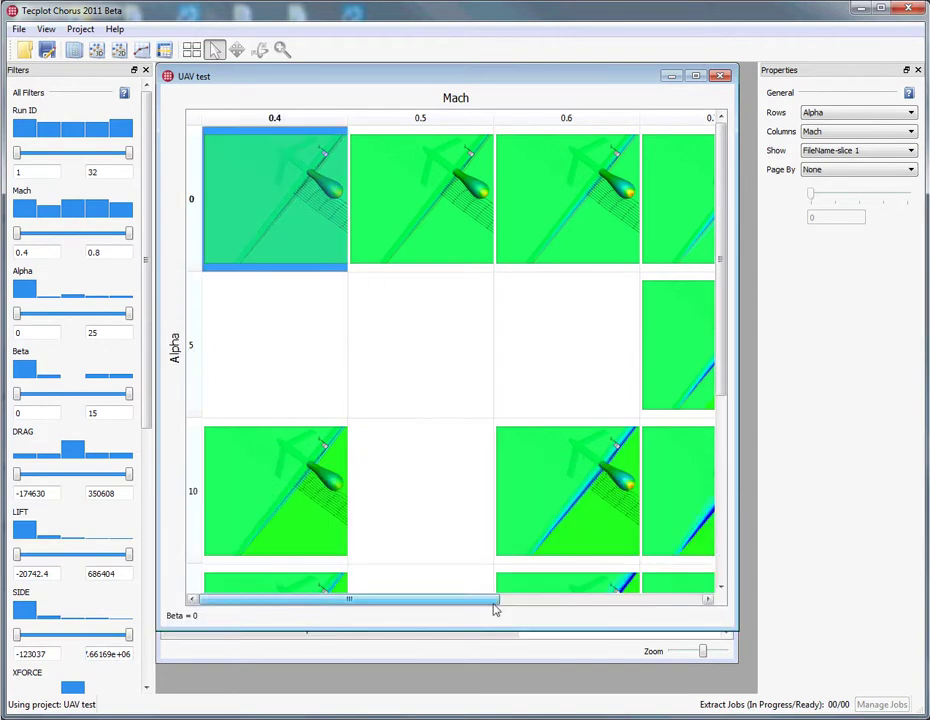
drag(494, 599, 648, 599)
click(658, 517)
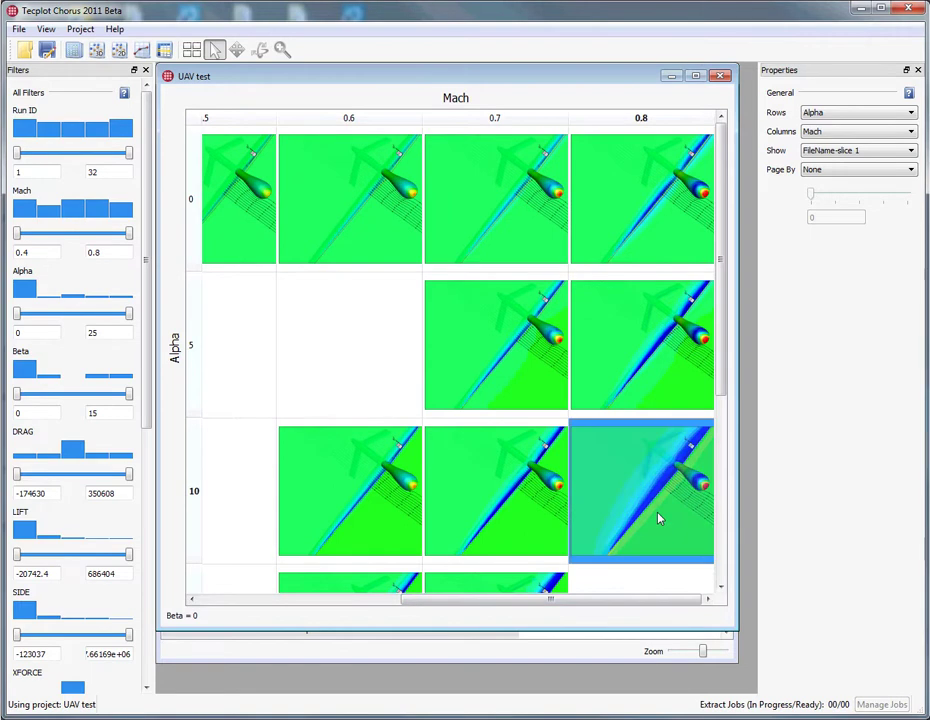
scroll(660, 505, down, 2)
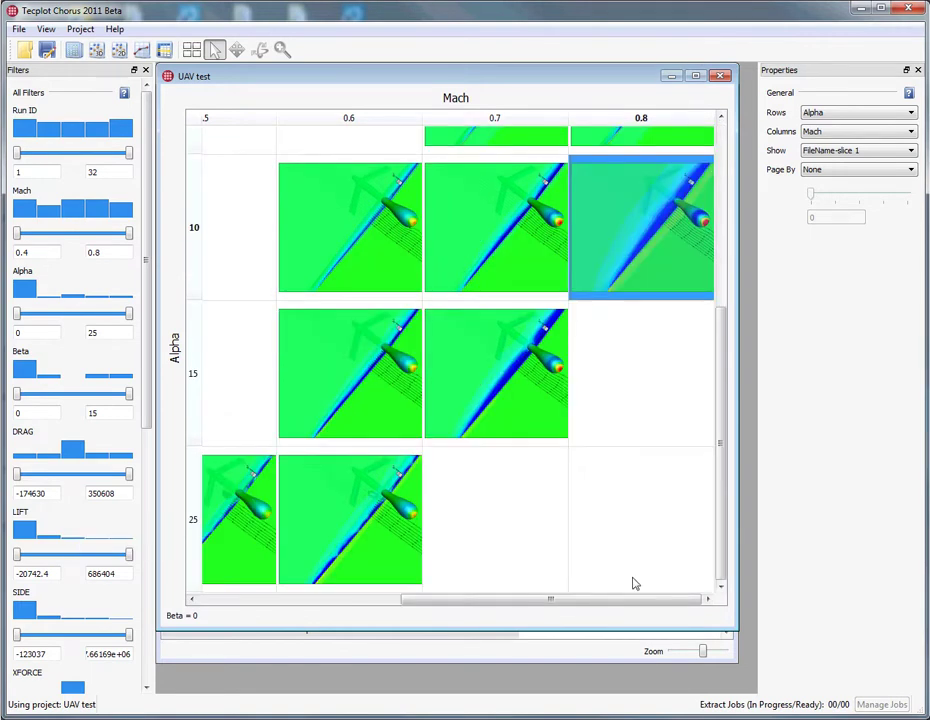
drag(606, 600, 408, 590)
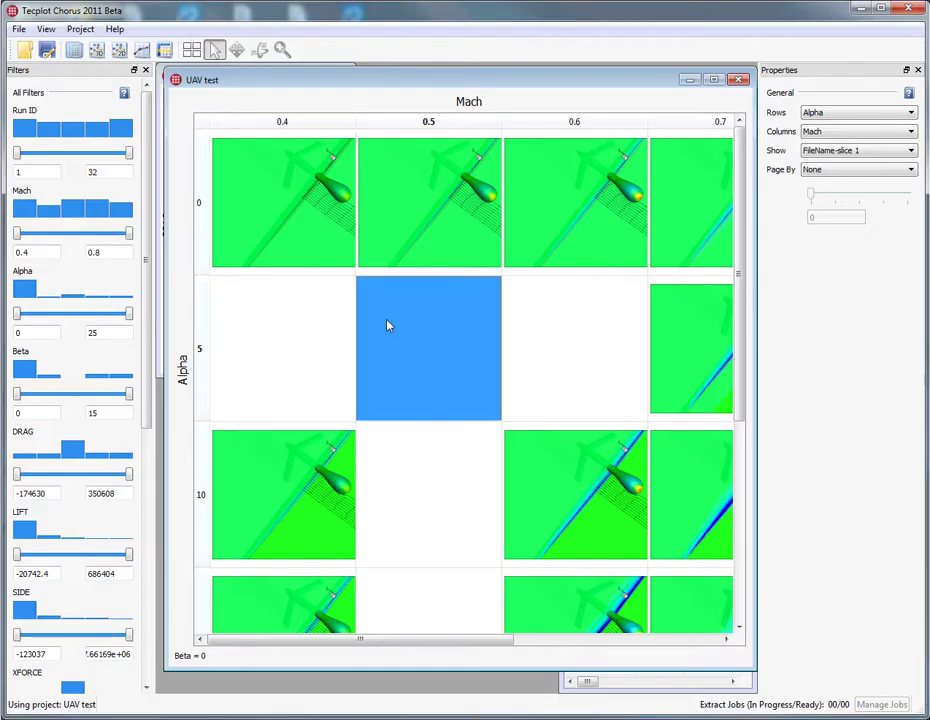
Fit a quadratic response surface to the 3D DRAG scatter plot and display the surrogate surface
click(96, 49)
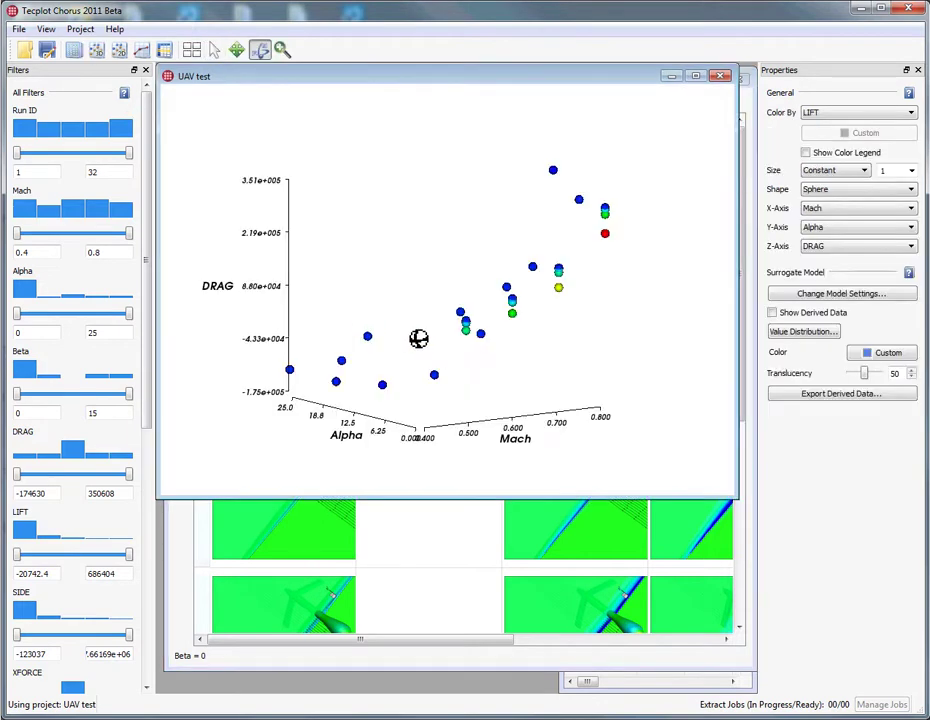
drag(418, 339, 556, 384)
click(790, 295)
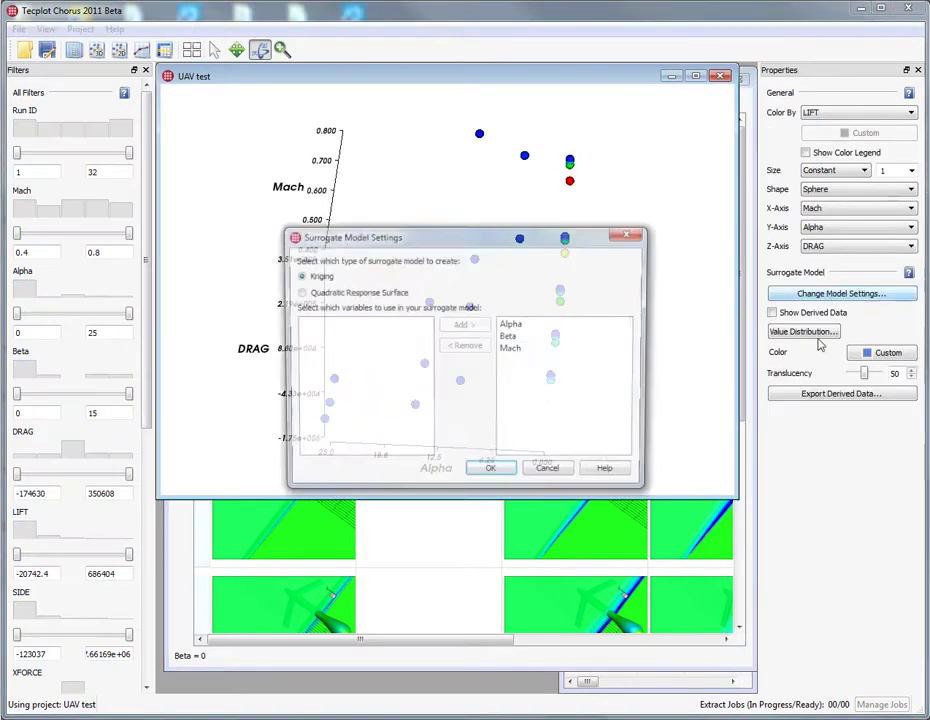
click(491, 474)
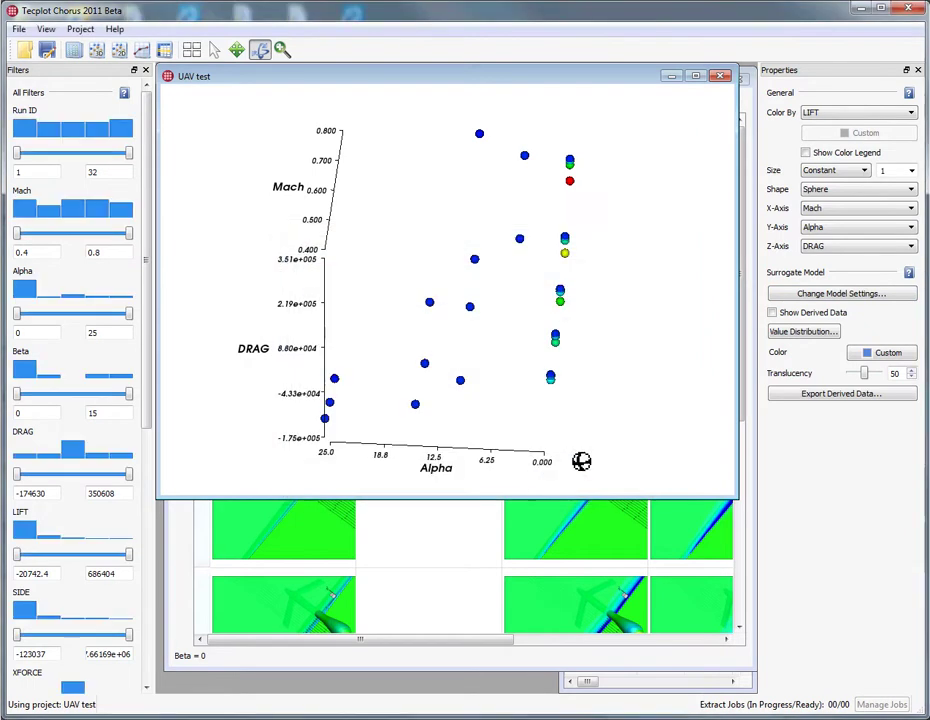
click(785, 315)
drag(473, 409, 512, 370)
click(96, 49)
Plot LIFT on the vertical axis with its response surface, then tile all project views
click(830, 248)
click(816, 323)
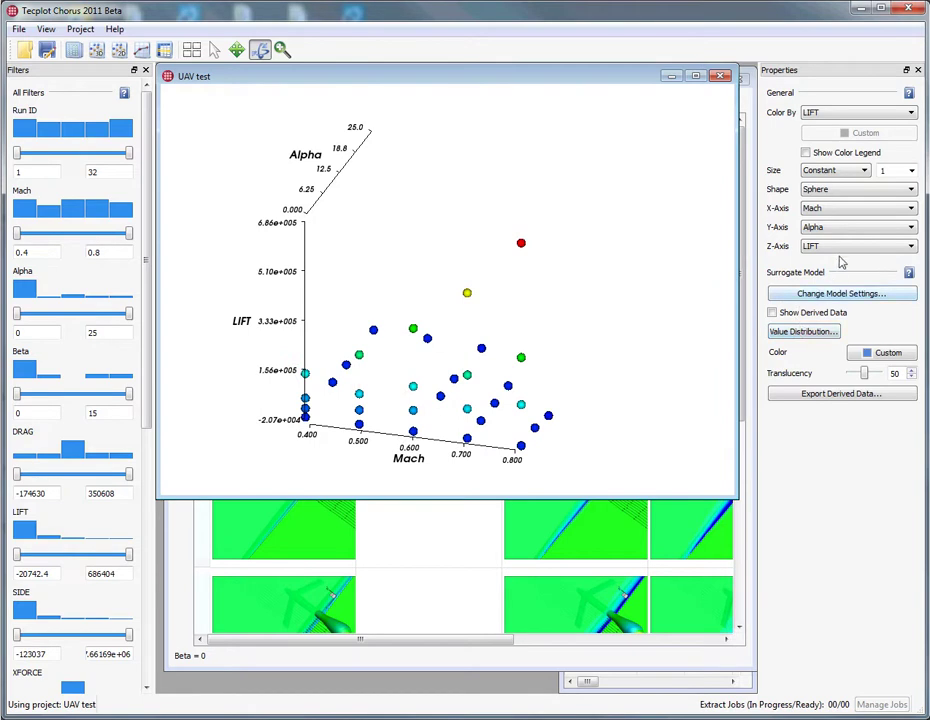
click(772, 312)
drag(436, 428, 608, 447)
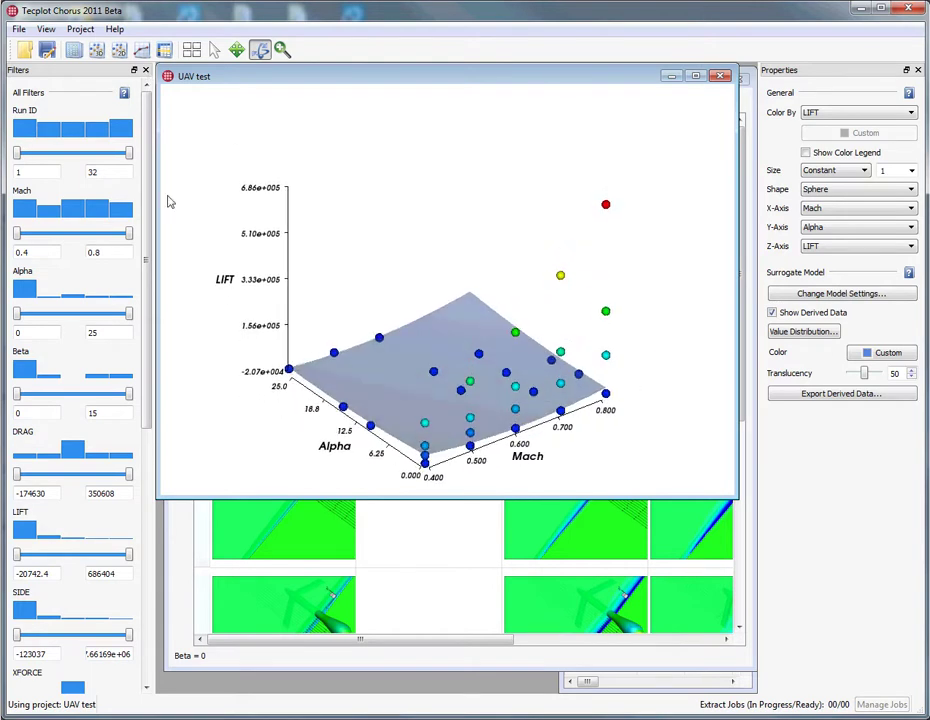
click(192, 49)
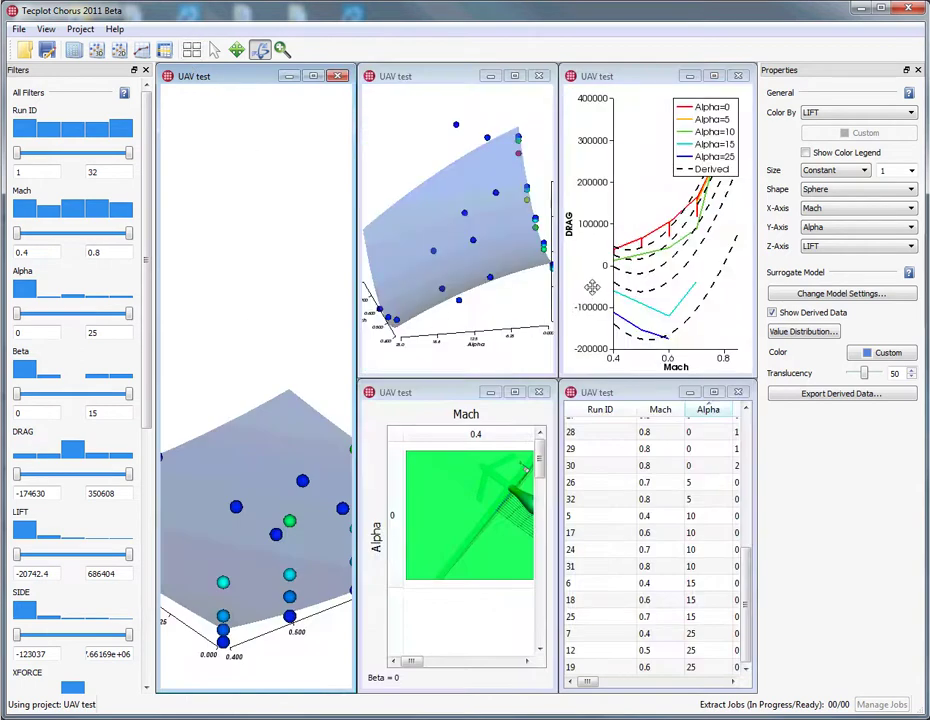
Maximize the DRAG-vs-Mach plot, make Alpha a single-value filter at 25, and retile the views
click(713, 77)
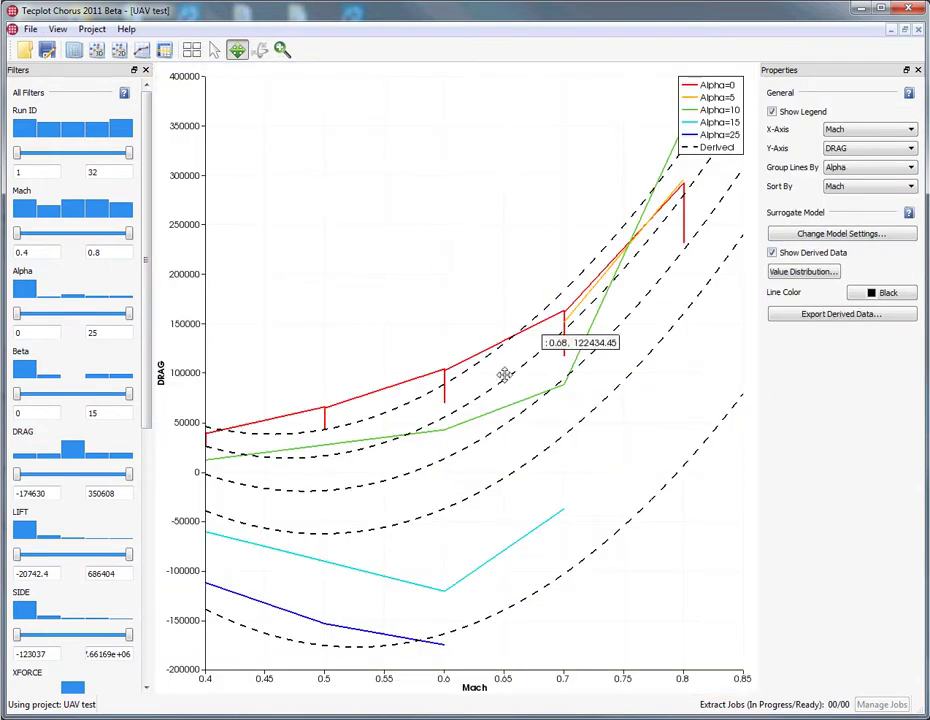
right_click(65, 306)
click(86, 326)
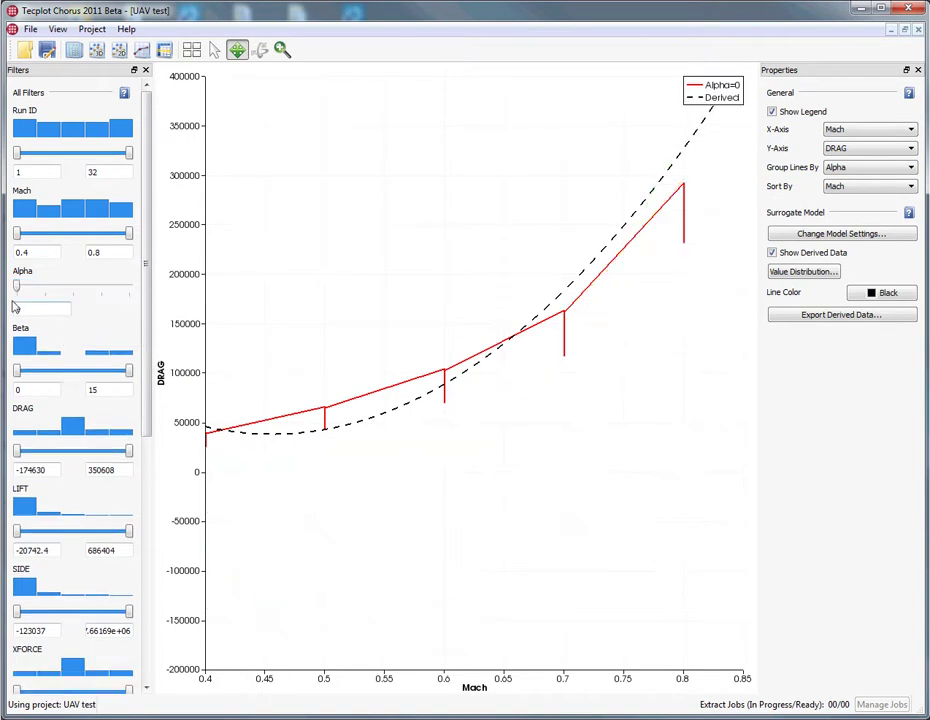
click(32, 289)
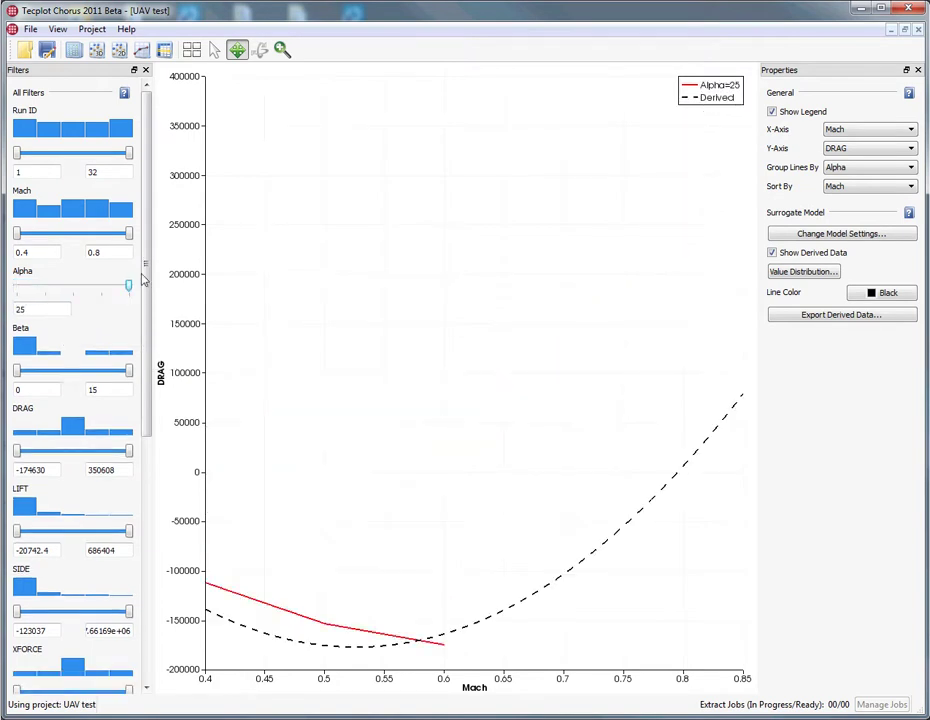
mouse_move(127, 287)
mouse_down()
mouse_move(56, 294)
mouse_move(104, 301)
mouse_move(131, 289)
mouse_up()
click(192, 50)
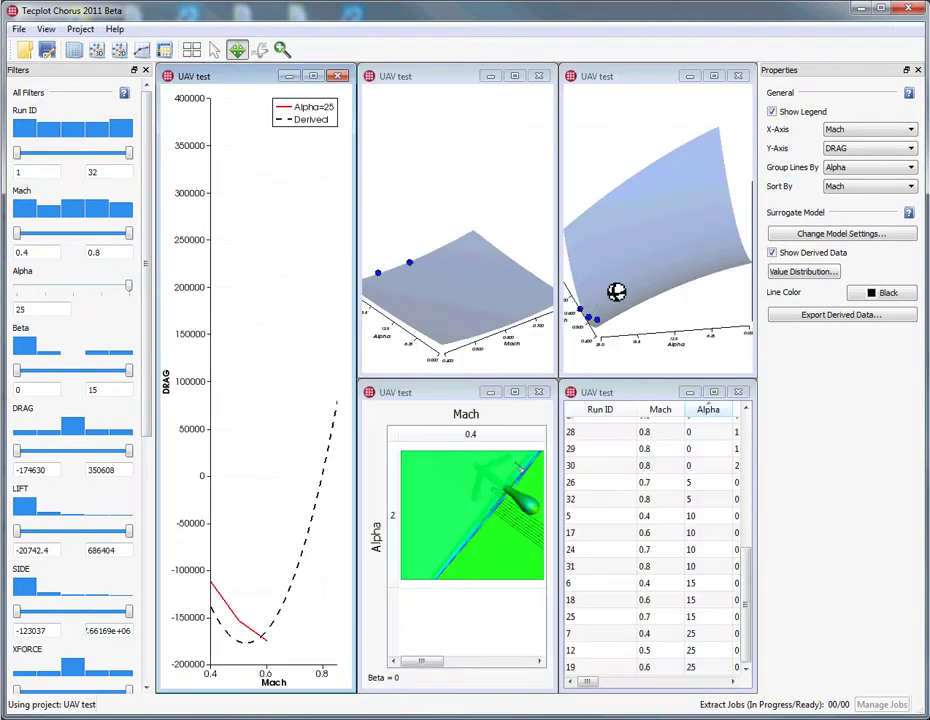
Maximize the 3D DRAG response surface and set the Alpha filter to 10
click(575, 320)
click(713, 76)
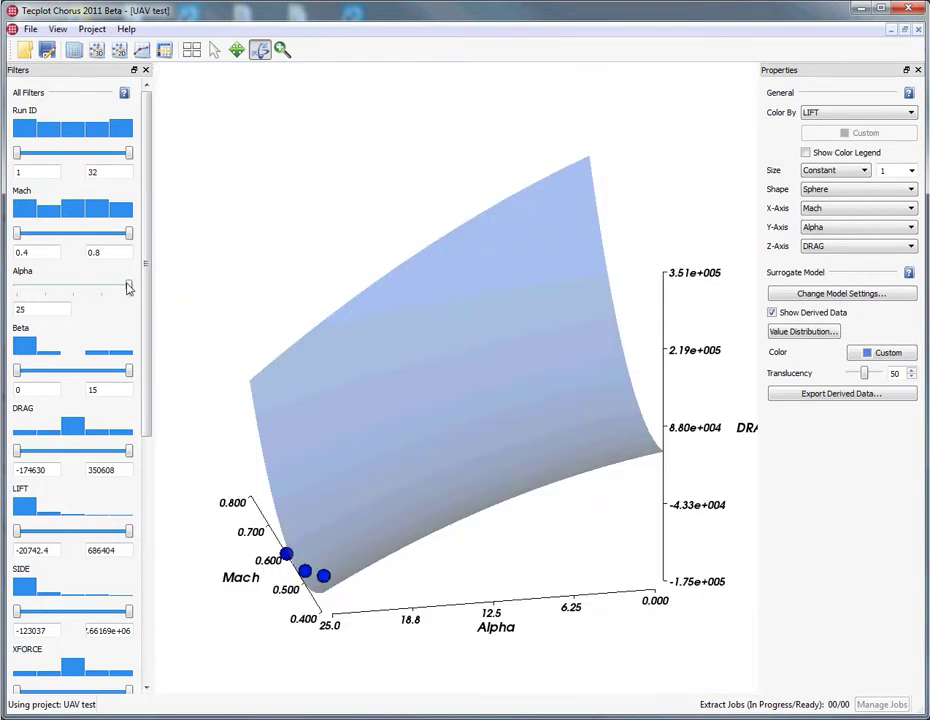
drag(128, 284, 82, 307)
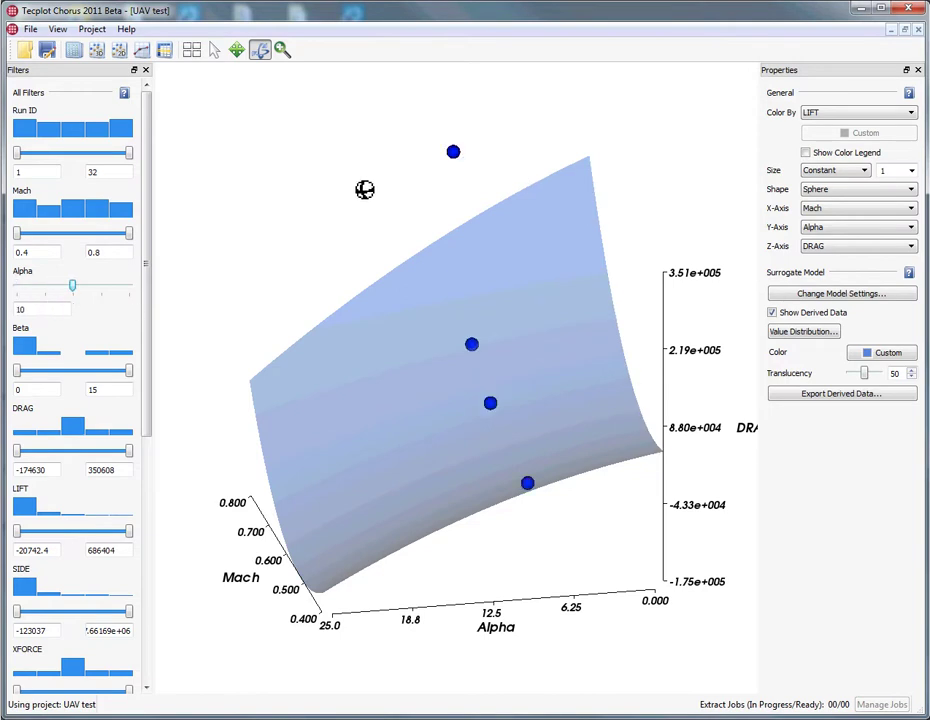
drag(363, 247, 359, 251)
Box-select the four Alpha 10 runs in the plot and bring up their actions menu
click(215, 52)
drag(338, 91, 540, 510)
click(530, 490)
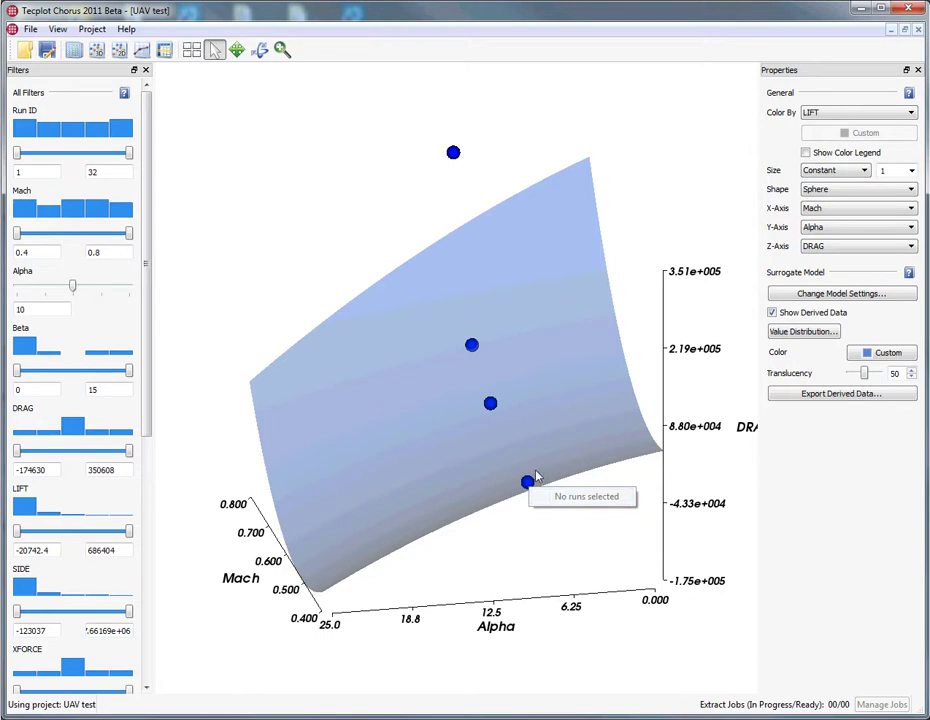
drag(434, 119, 543, 524)
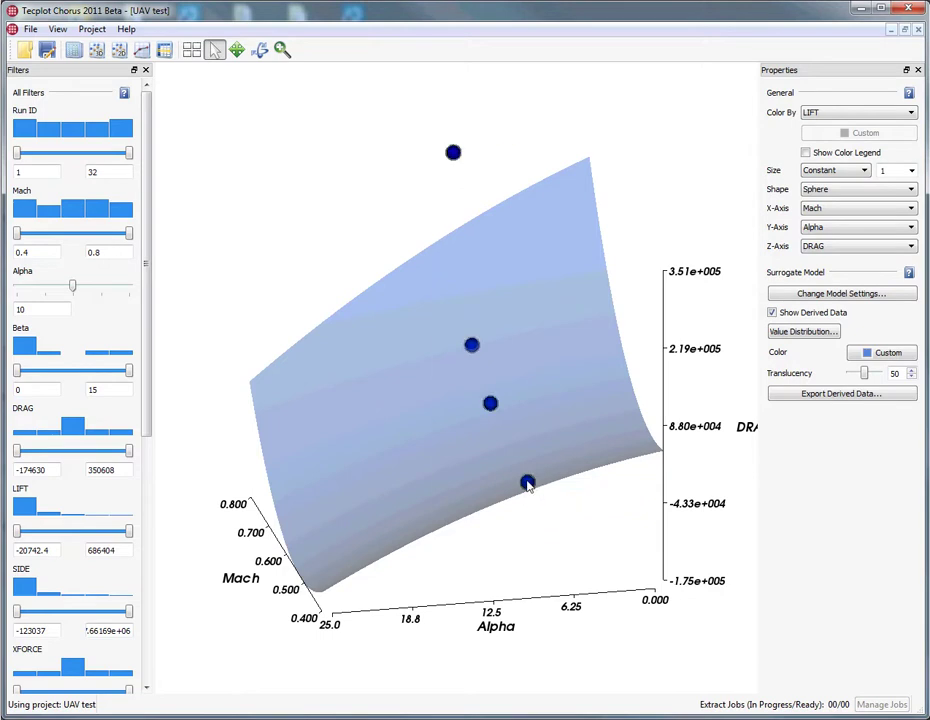
right_click(528, 484)
Open the four runs' data with FileName and Slice 1 as linked frames and rotate them
click(566, 505)
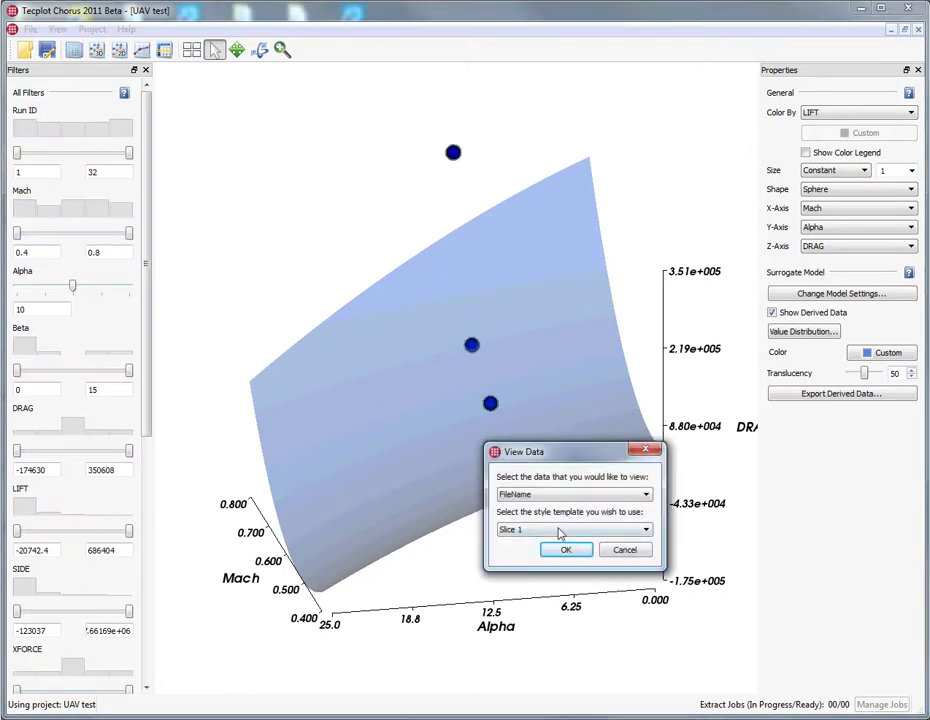
click(561, 551)
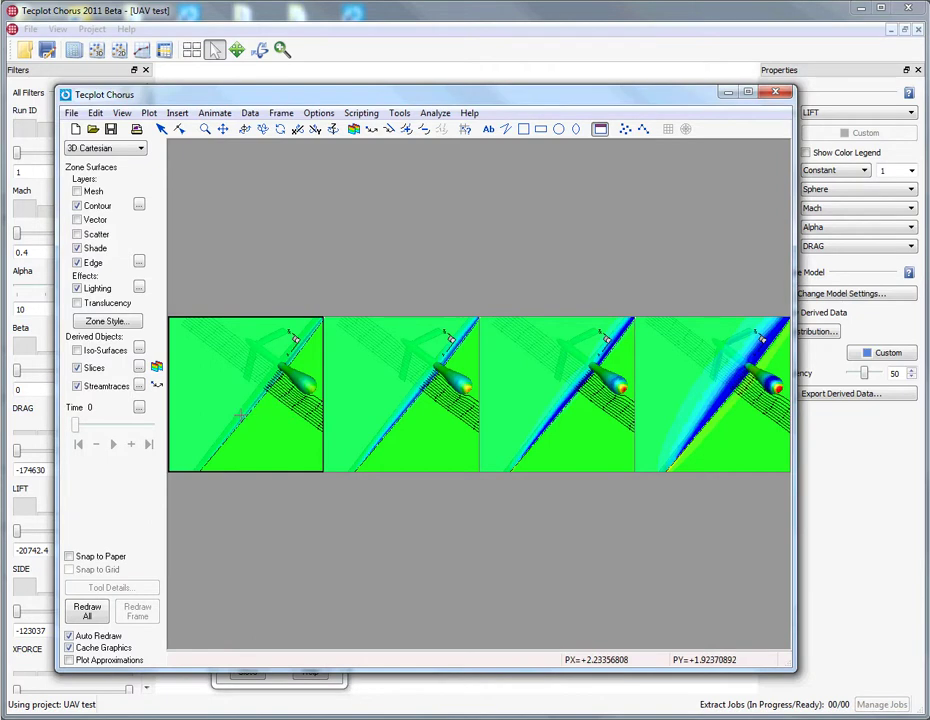
key(Escape)
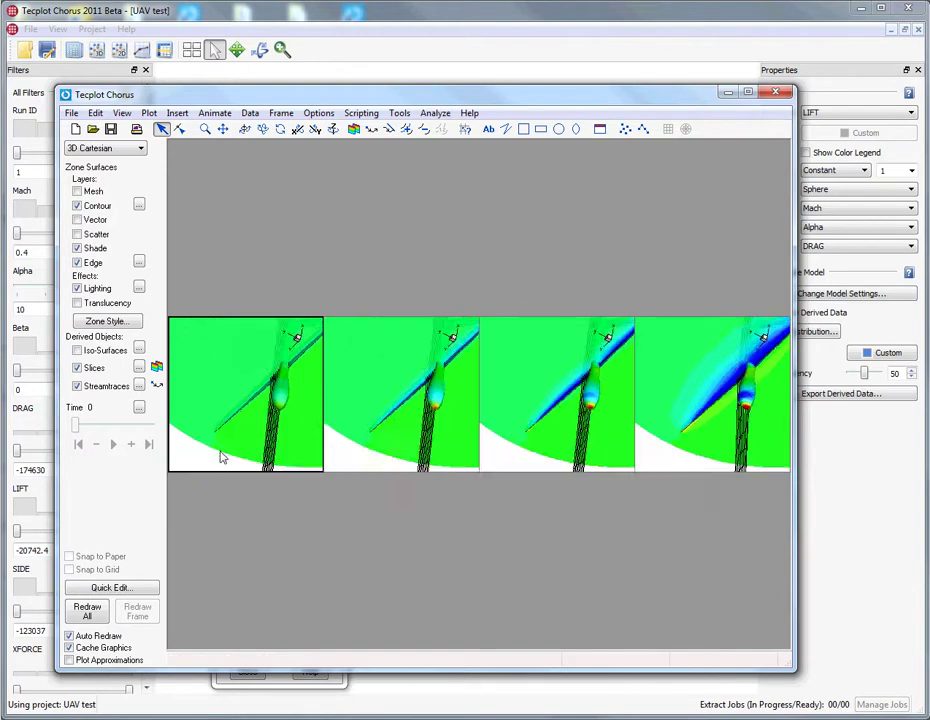
drag(222, 457, 290, 410)
Tile the four frames, turn off slices in all of them, and close the Tecplot deep dive
click(281, 113)
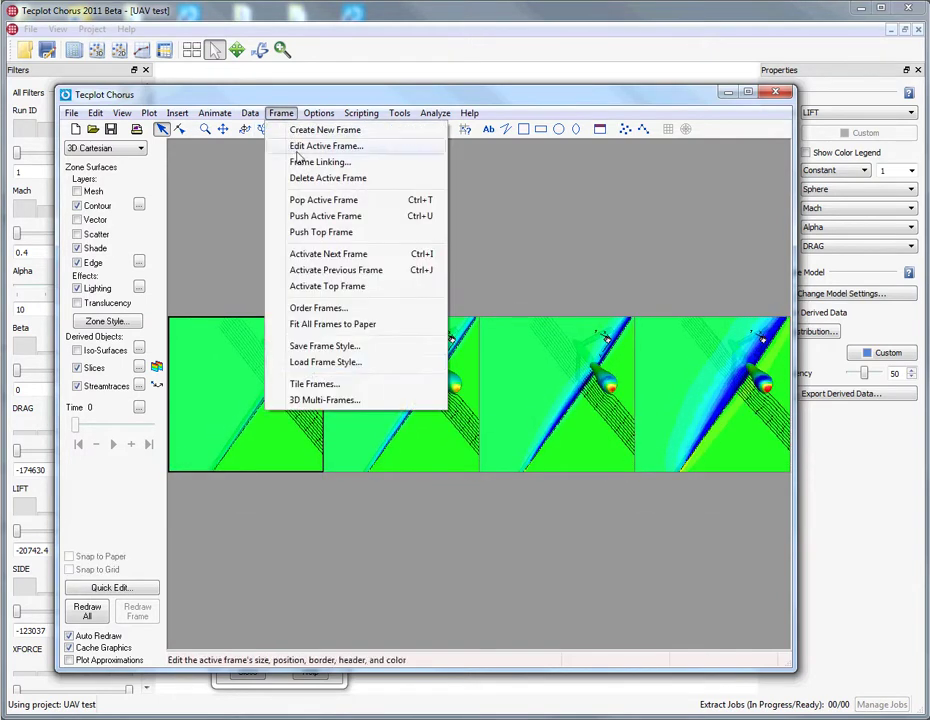
click(315, 384)
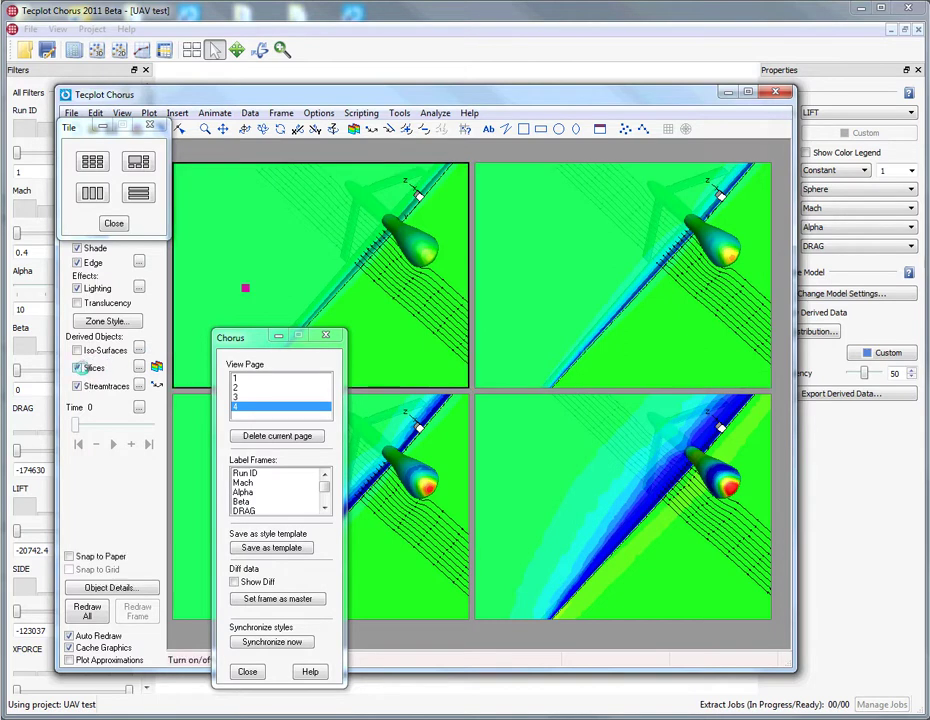
click(77, 367)
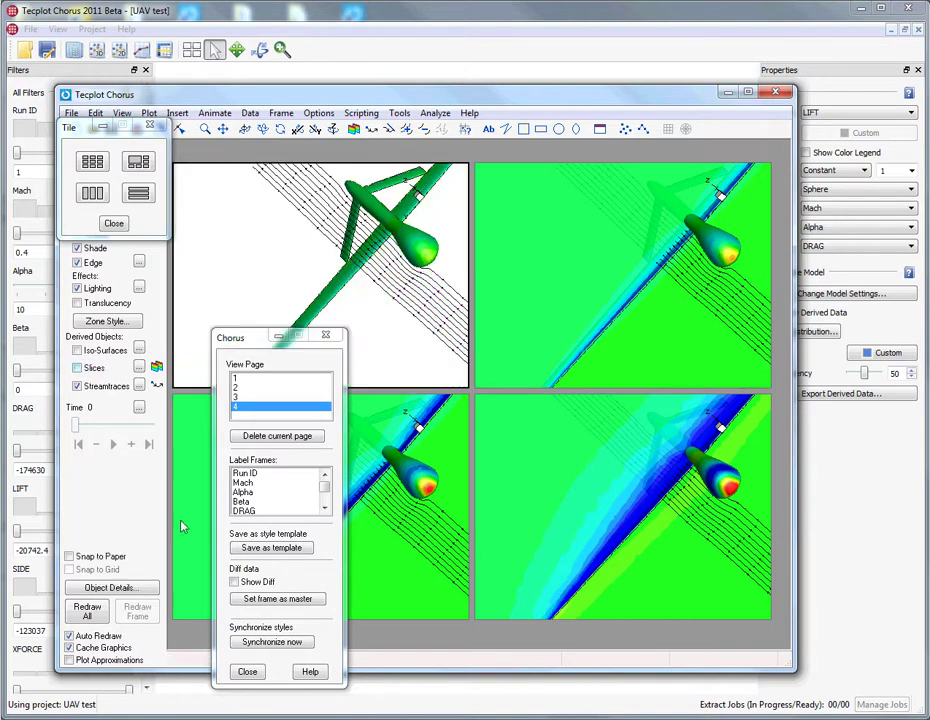
click(297, 646)
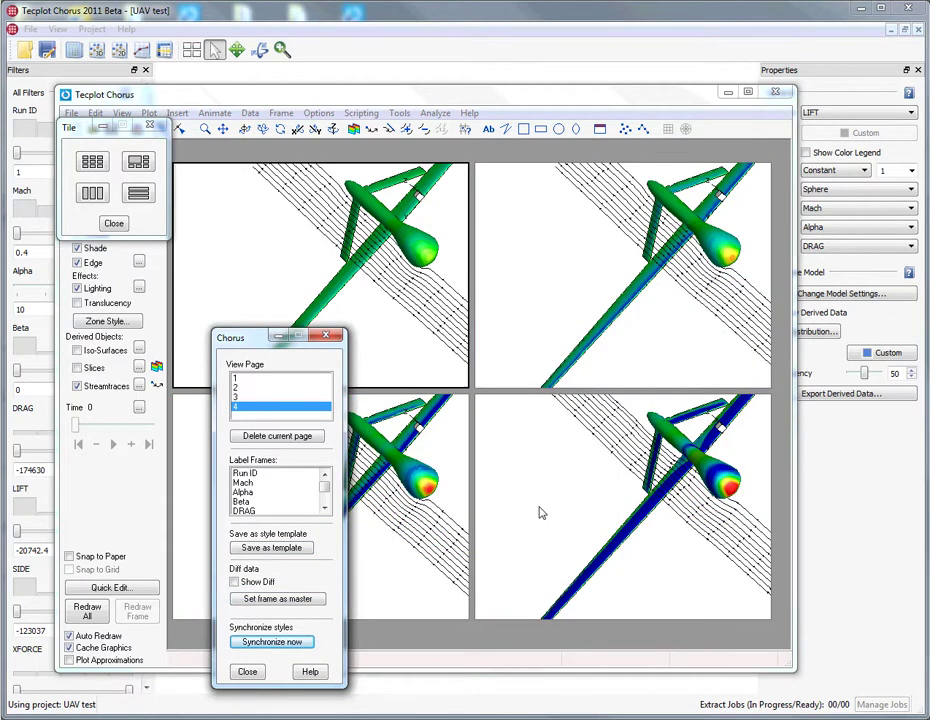
click(530, 42)
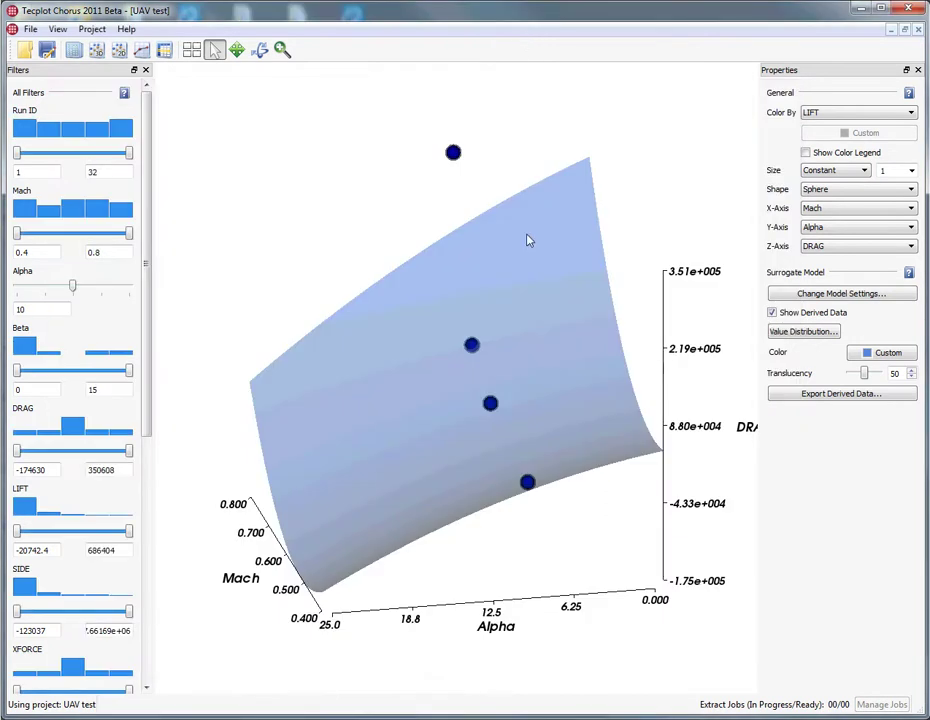